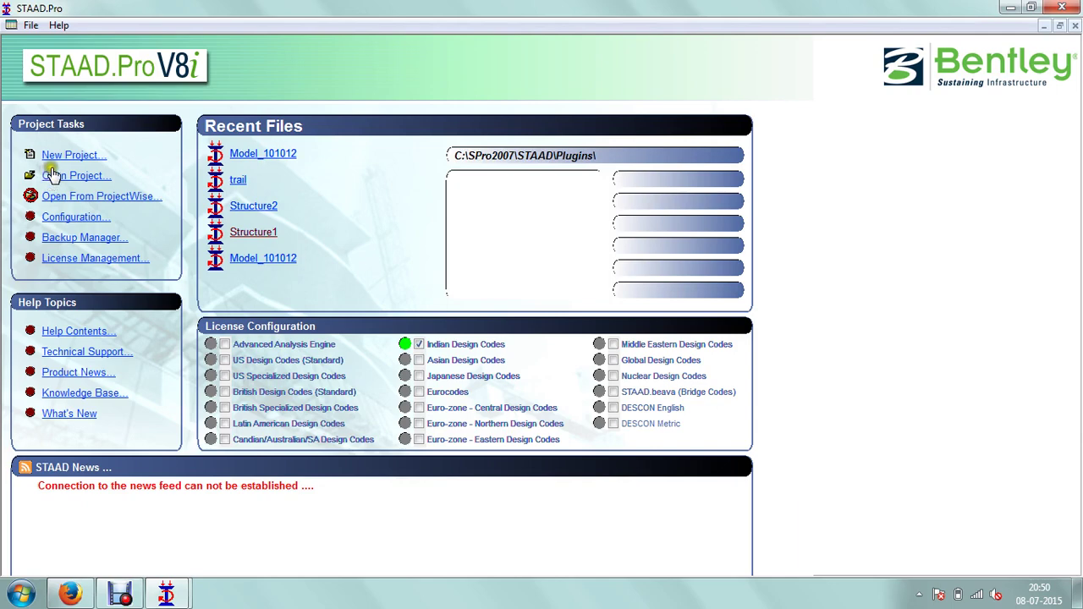
# Step: Create a new Space structure project named Trial in meters and kilonewtons, starting with Add Beam
pyautogui.click(67, 158)
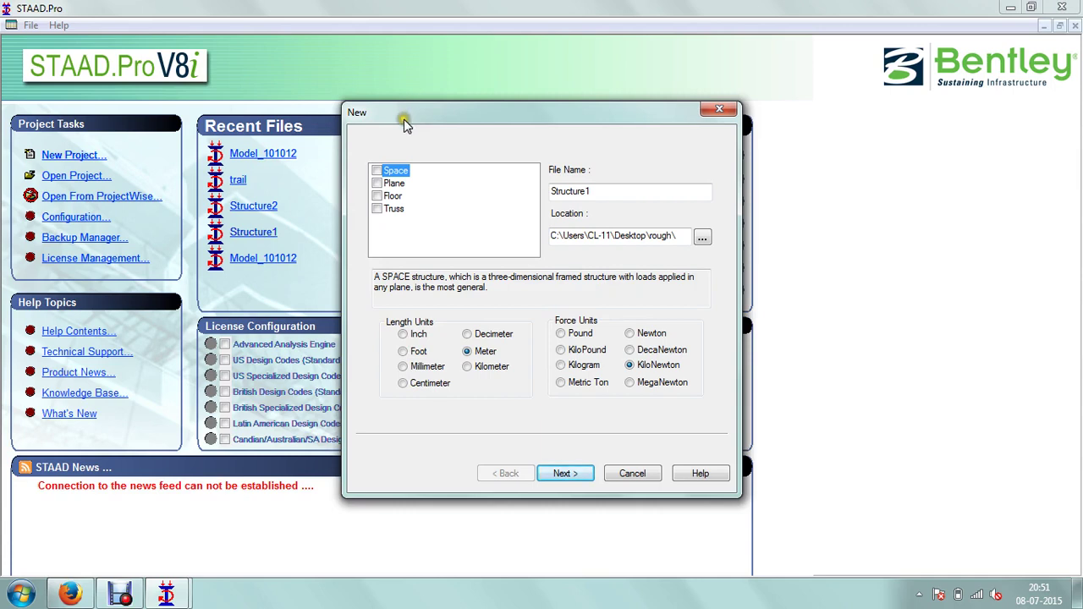
pyautogui.click(378, 171)
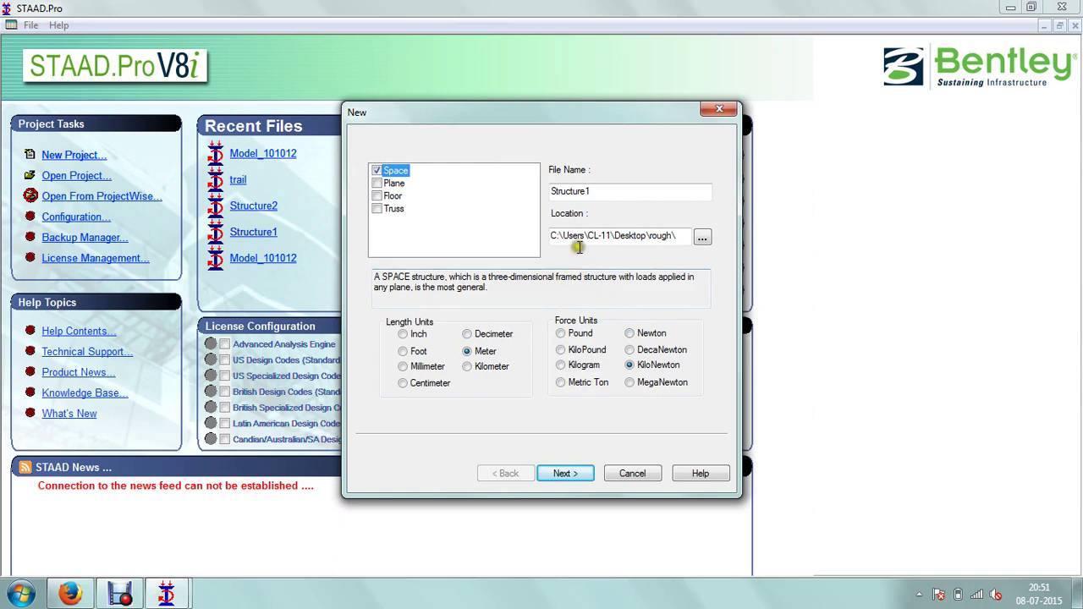
pyautogui.doubleClick(607, 193)
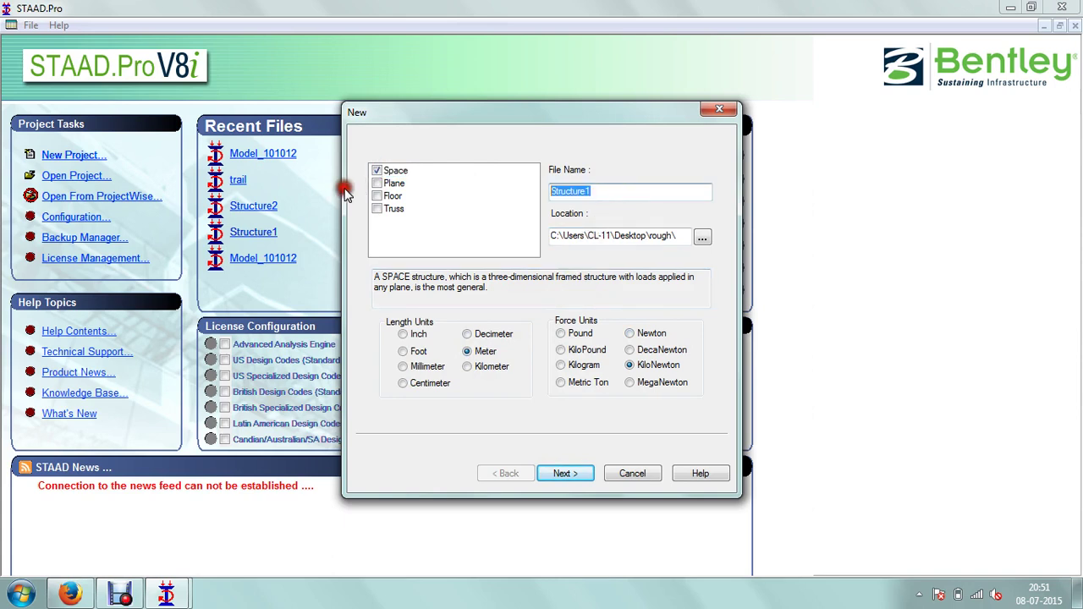
pyautogui.write('Trial')
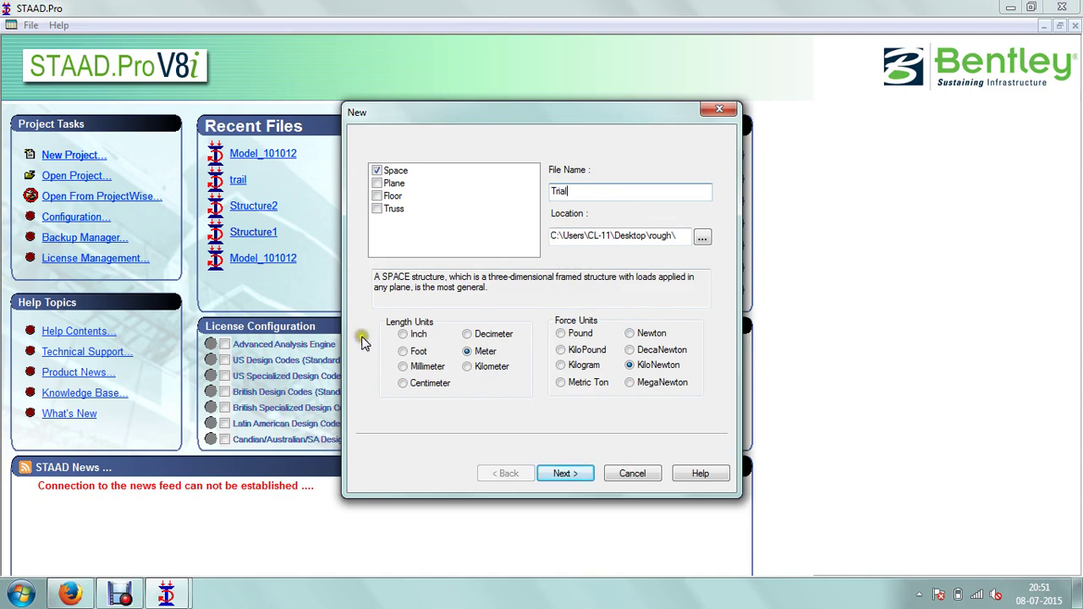
pyautogui.click(566, 474)
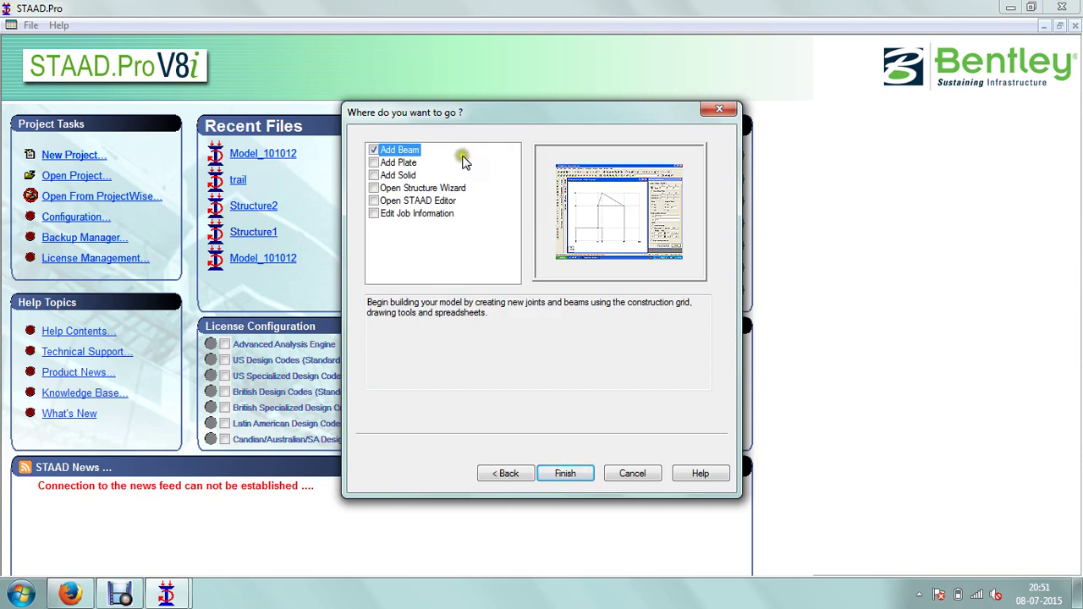
pyautogui.click(563, 473)
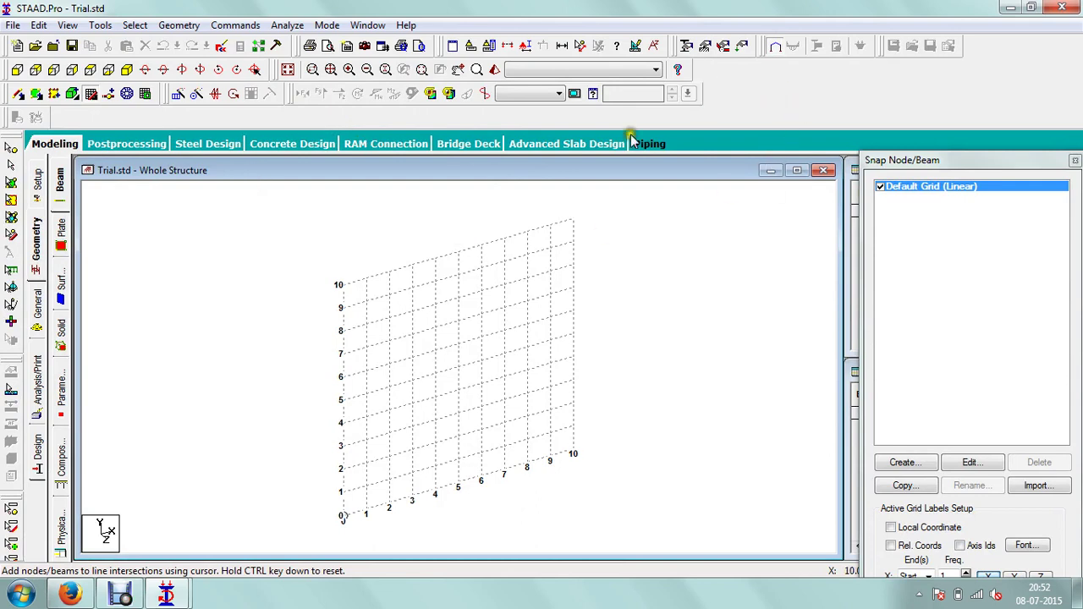
# Step: Close the snap grid settings and enter node 1 at X 0, Y 0, Z 0 in the node table
pyautogui.click(1076, 162)
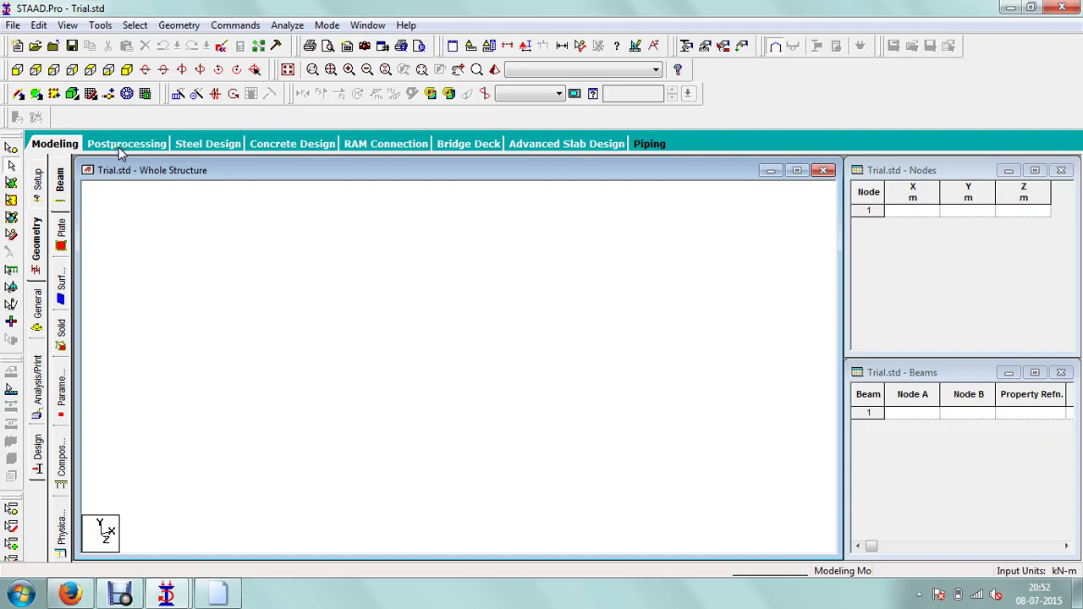
pyautogui.click(48, 145)
pyautogui.click(122, 138)
pyautogui.click(901, 212)
pyautogui.click(1024, 213)
pyautogui.click(1022, 216)
pyautogui.click(913, 216)
pyautogui.click(914, 215)
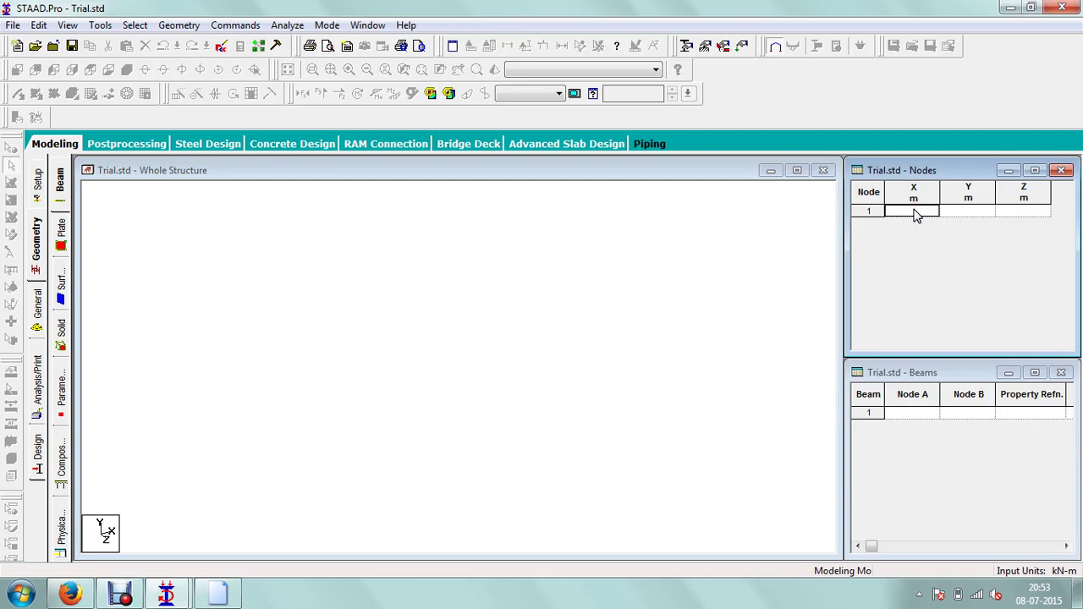
pyautogui.write('0')
pyautogui.press('Tab')
pyautogui.press('Tab')
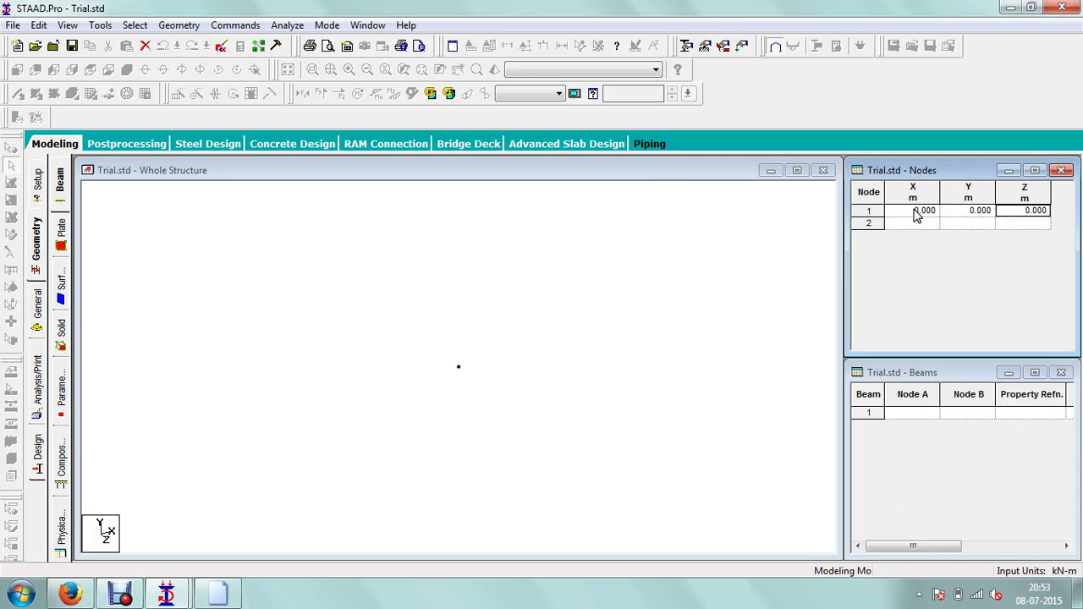
pyautogui.press('Tab')
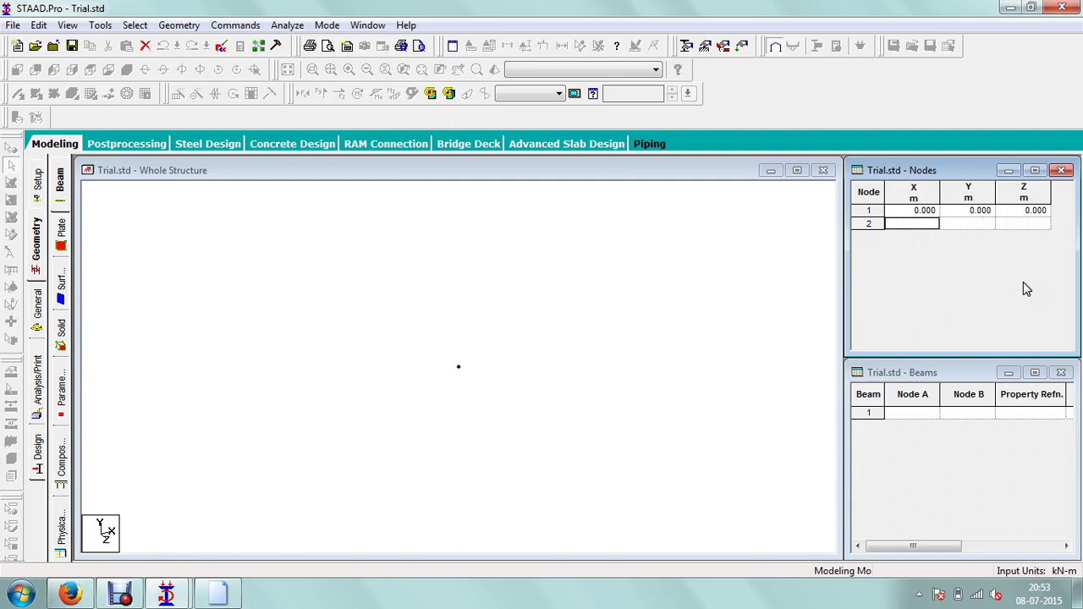
# Step: Enter node 2 at X 4, Y 0, Z 0 and node 3 at X 4, Y 0, Z 4
pyautogui.write('4')
pyautogui.press('Tab')
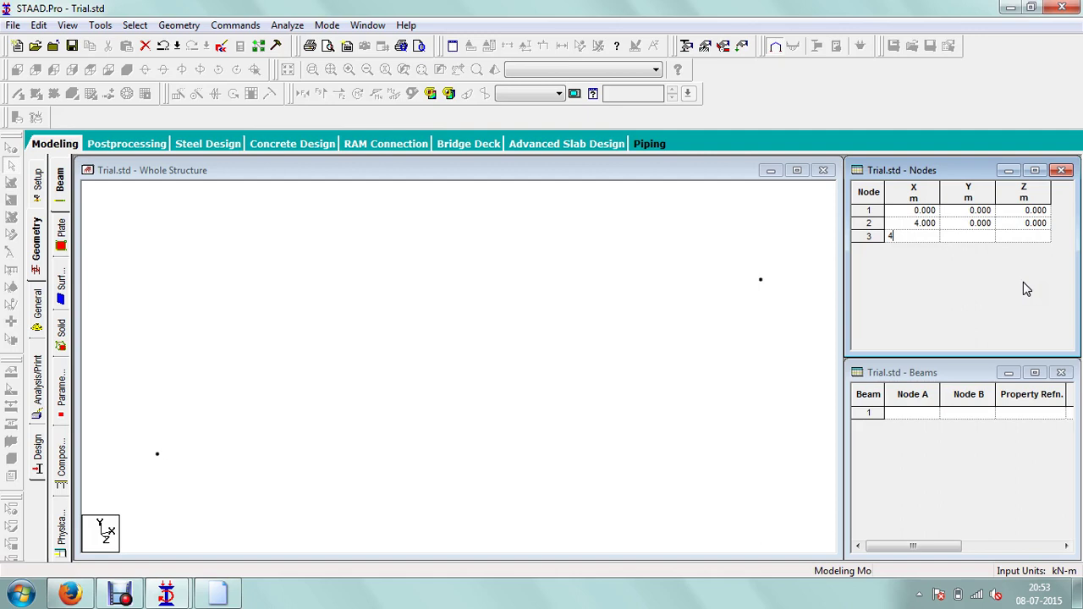
pyautogui.press('Tab')
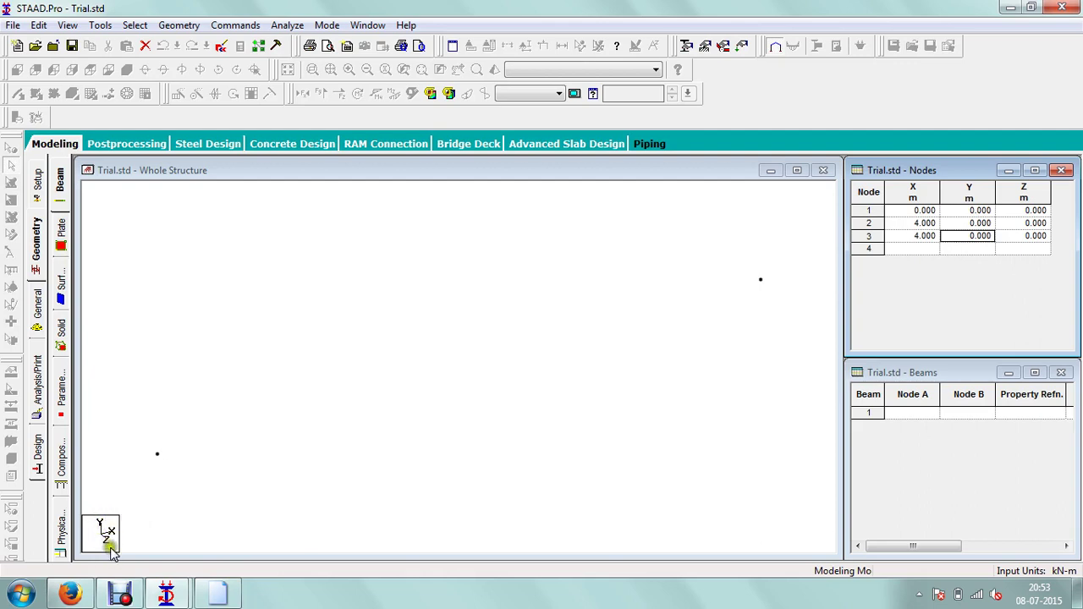
pyautogui.click(989, 234)
pyautogui.click(1006, 236)
pyautogui.click(1008, 235)
pyautogui.click(1023, 241)
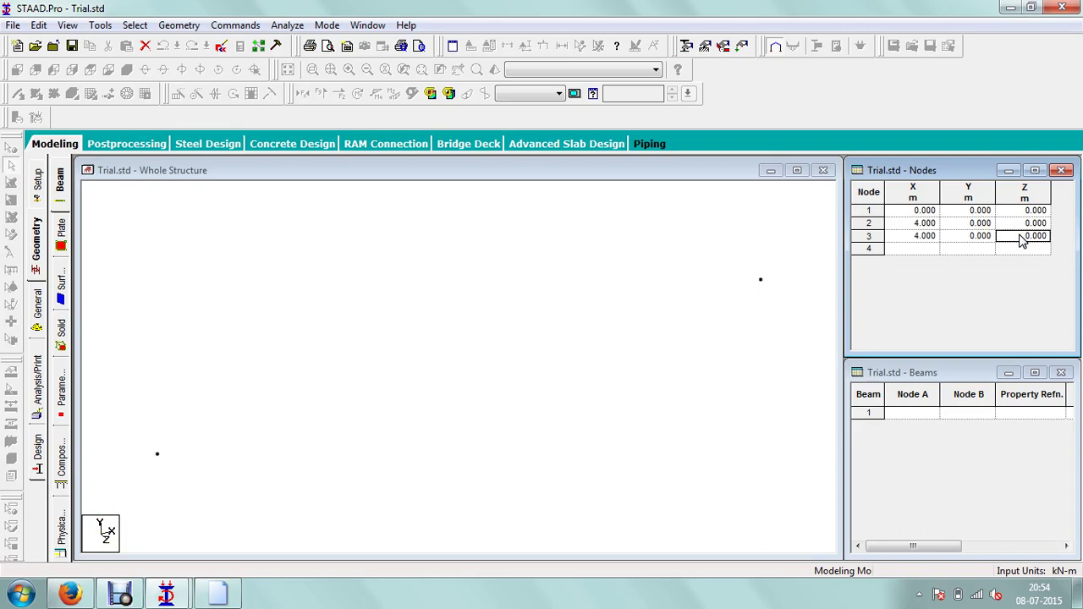
pyautogui.write('4')
pyautogui.press('Return')
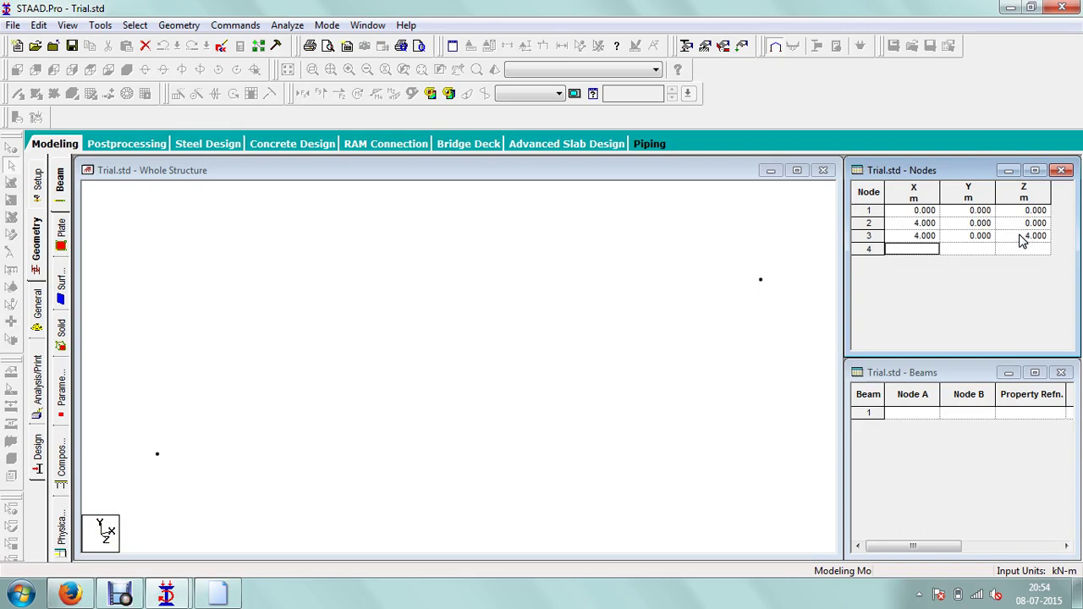
# Step: Enter node 4 at X 0, Y 0, Z 4 in the node table
pyautogui.click(581, 254)
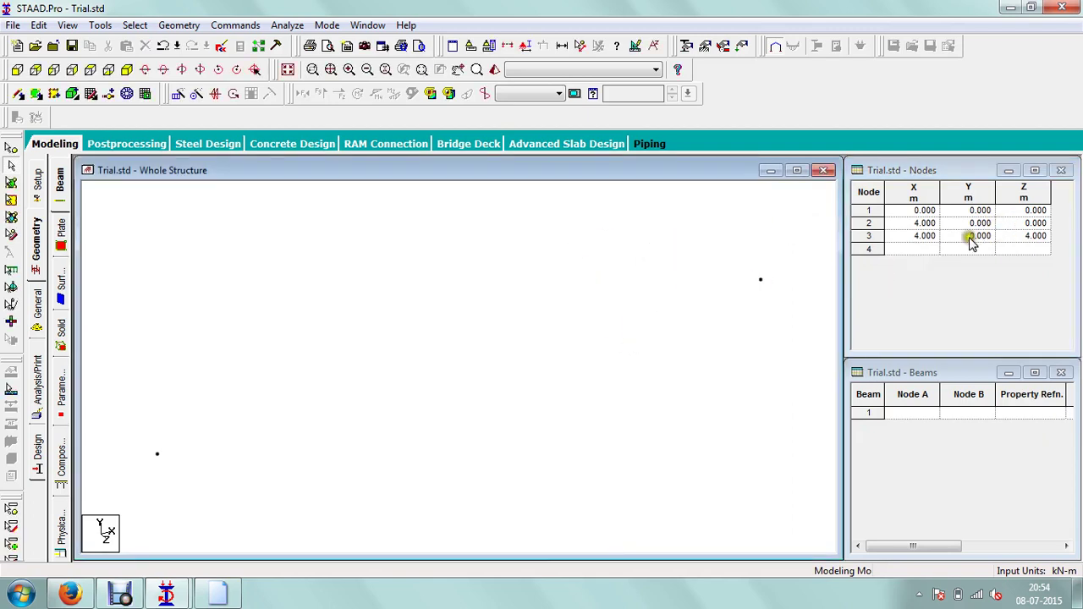
pyautogui.click(919, 249)
pyautogui.click(901, 253)
pyautogui.click(908, 250)
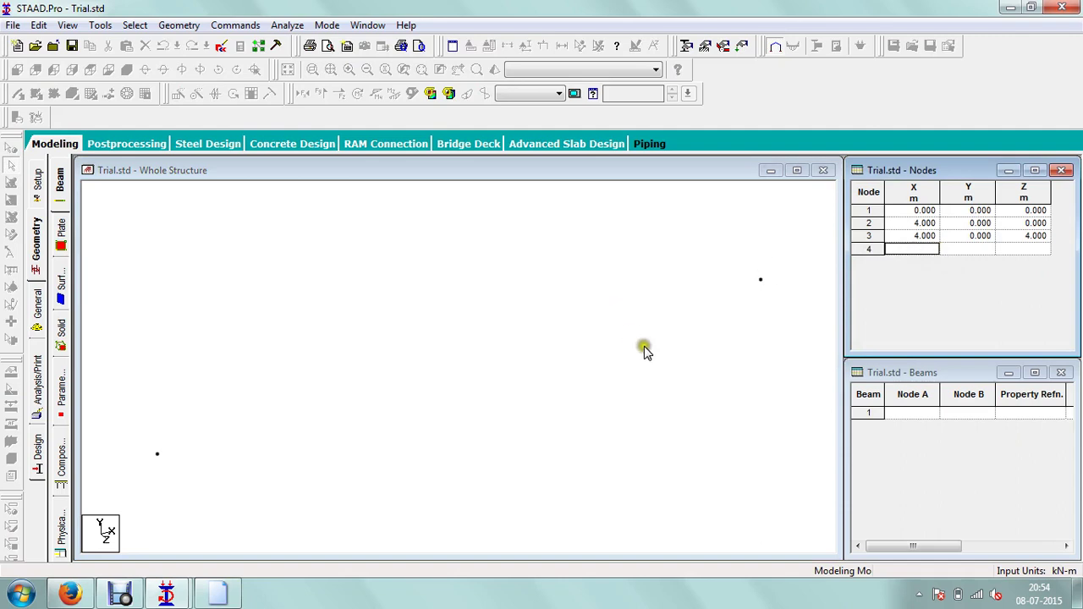
pyautogui.click(372, 218)
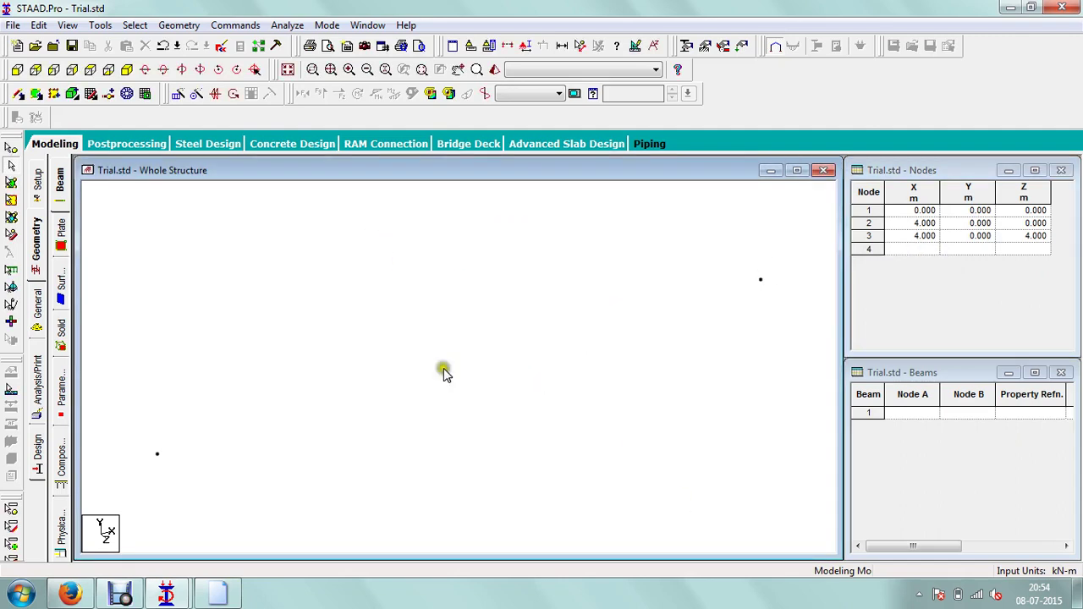
pyautogui.click(919, 249)
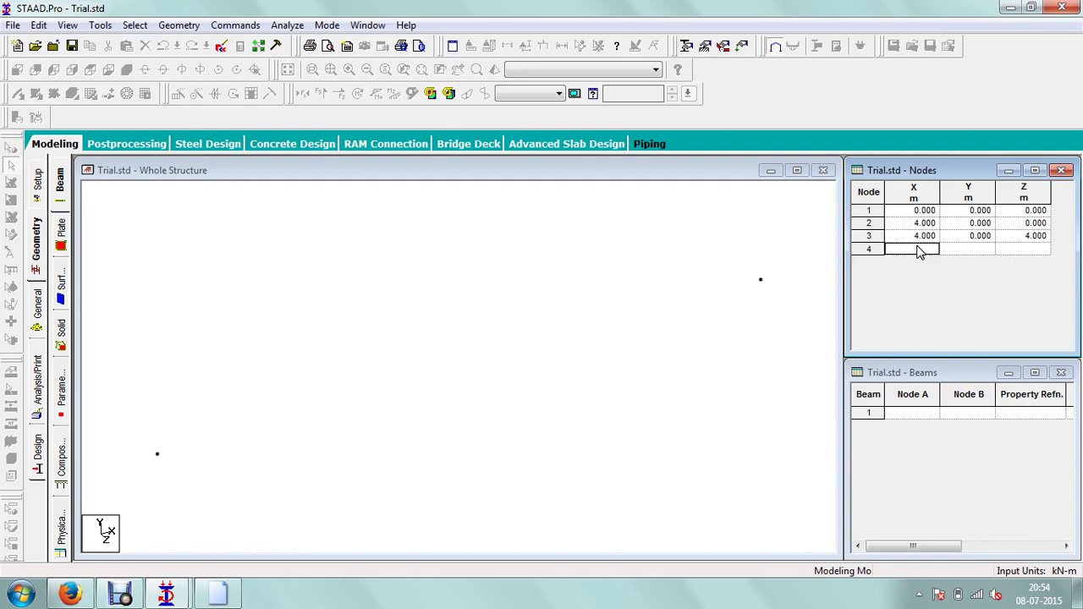
pyautogui.write('4')
pyautogui.press('Tab')
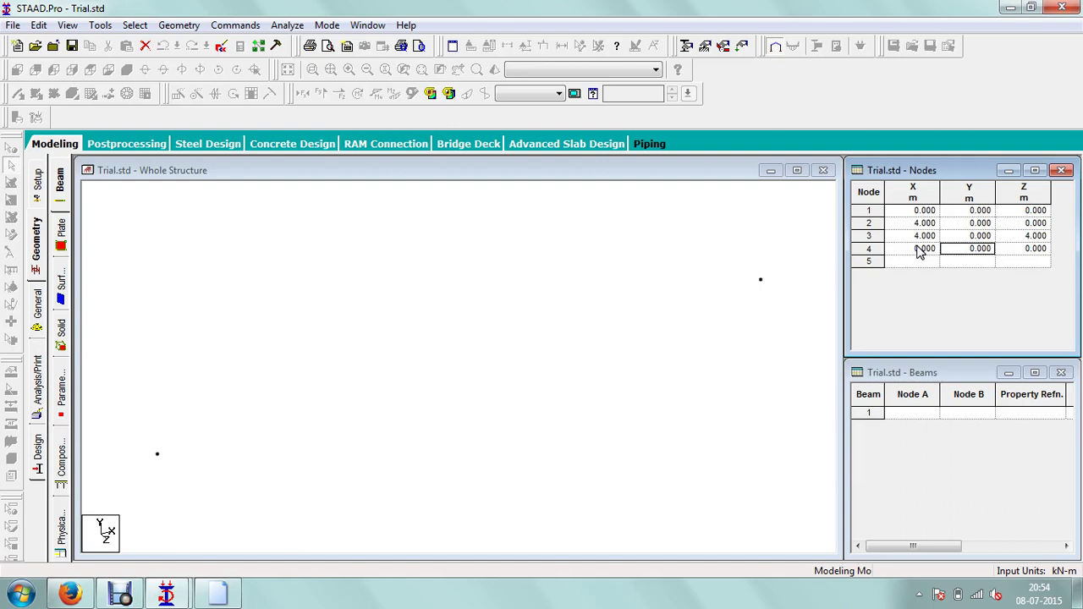
pyautogui.press('Tab')
pyautogui.write('4')
pyautogui.press('Tab')
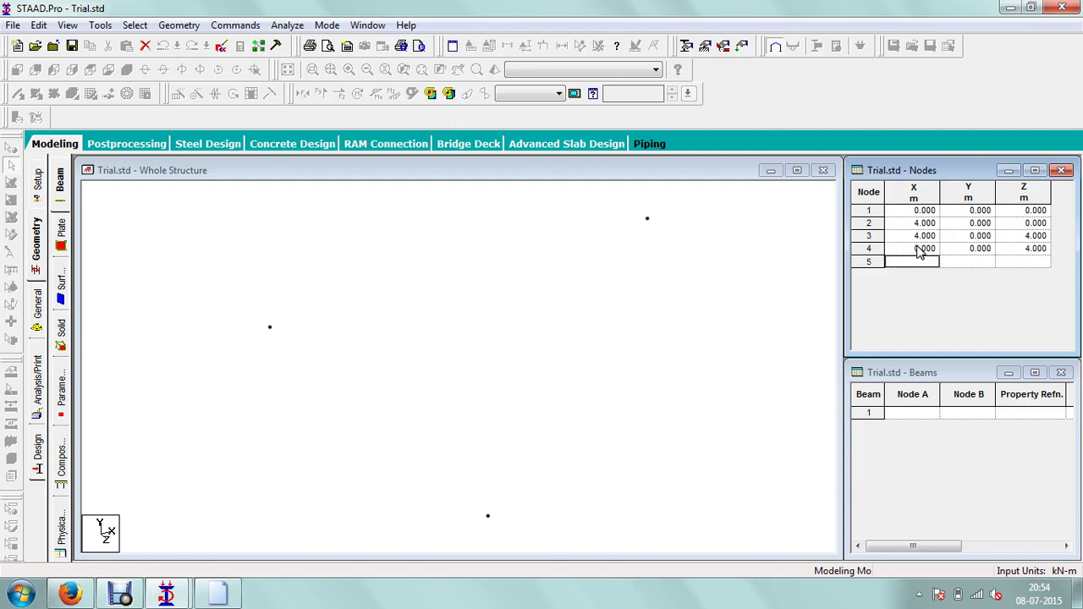
# Step: Pan around the structure view to examine the positions of the entered nodes
pyautogui.click(639, 320)
pyautogui.click(534, 310)
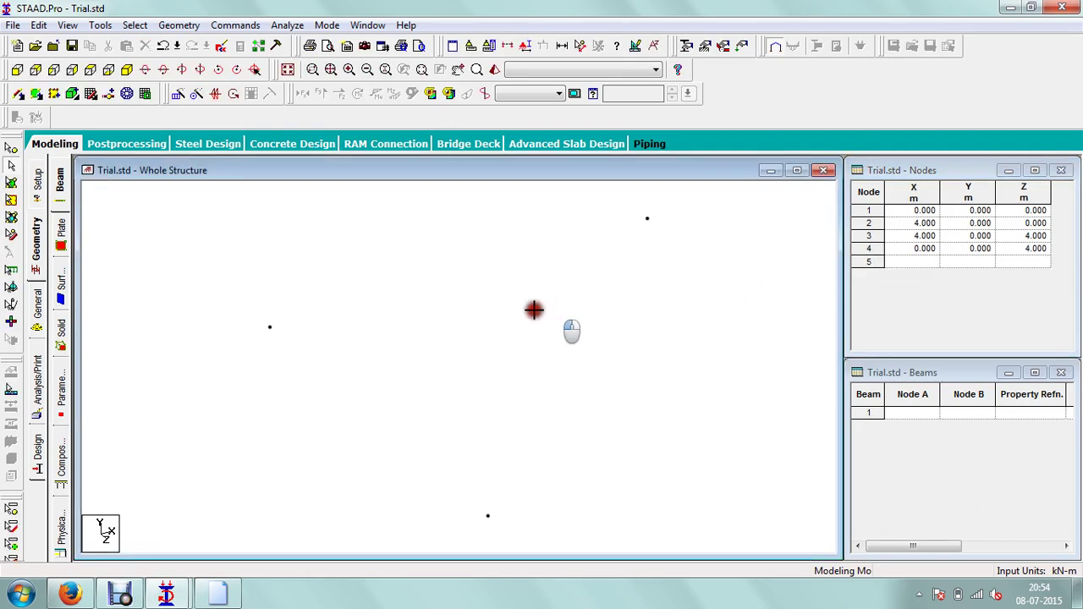
pyautogui.click(502, 383)
pyautogui.click(463, 408)
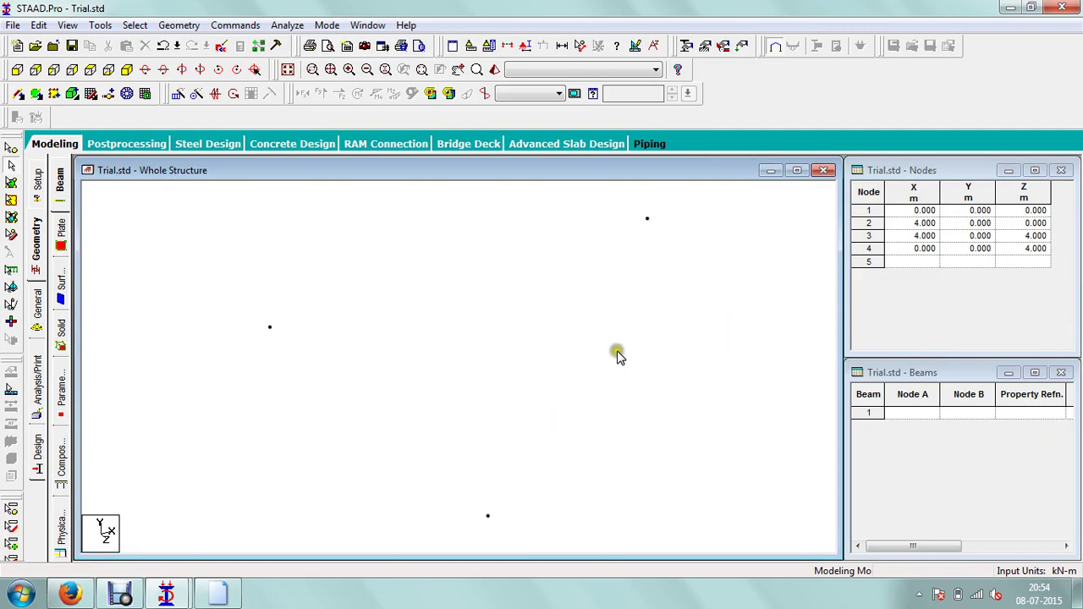
pyautogui.click(491, 341)
pyautogui.click(457, 69)
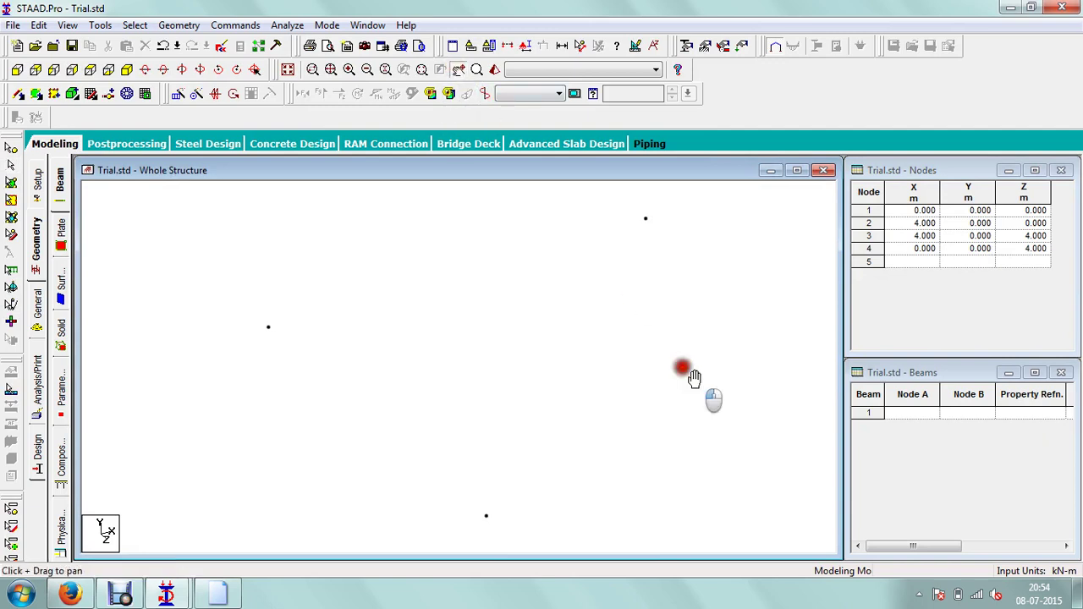
pyautogui.moveTo(684, 367); pyautogui.dragTo(574, 378)
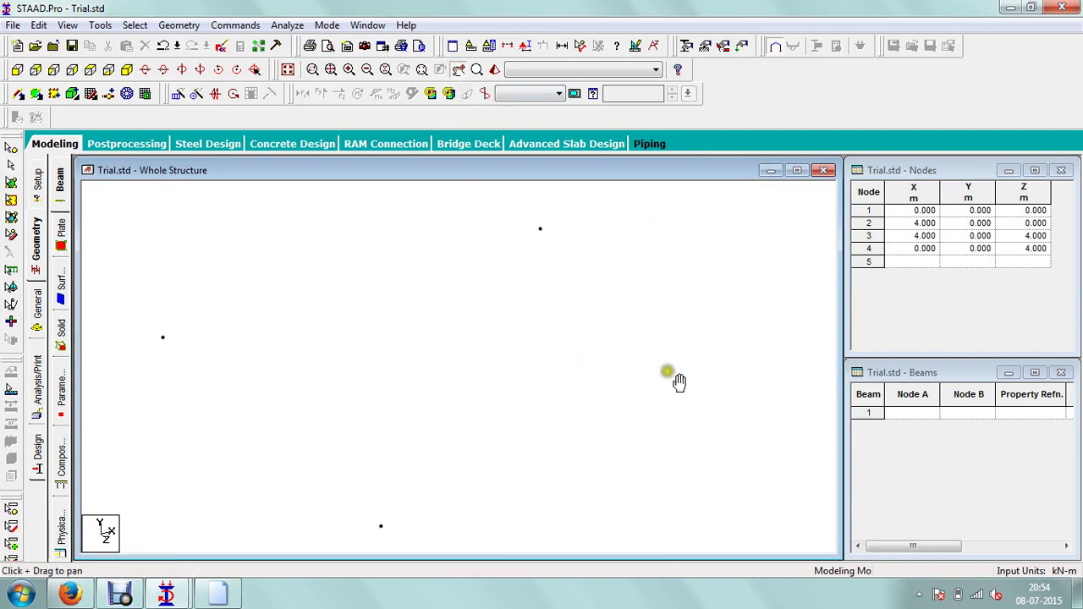
pyautogui.click(551, 307)
pyautogui.moveTo(551, 308); pyautogui.dragTo(578, 293)
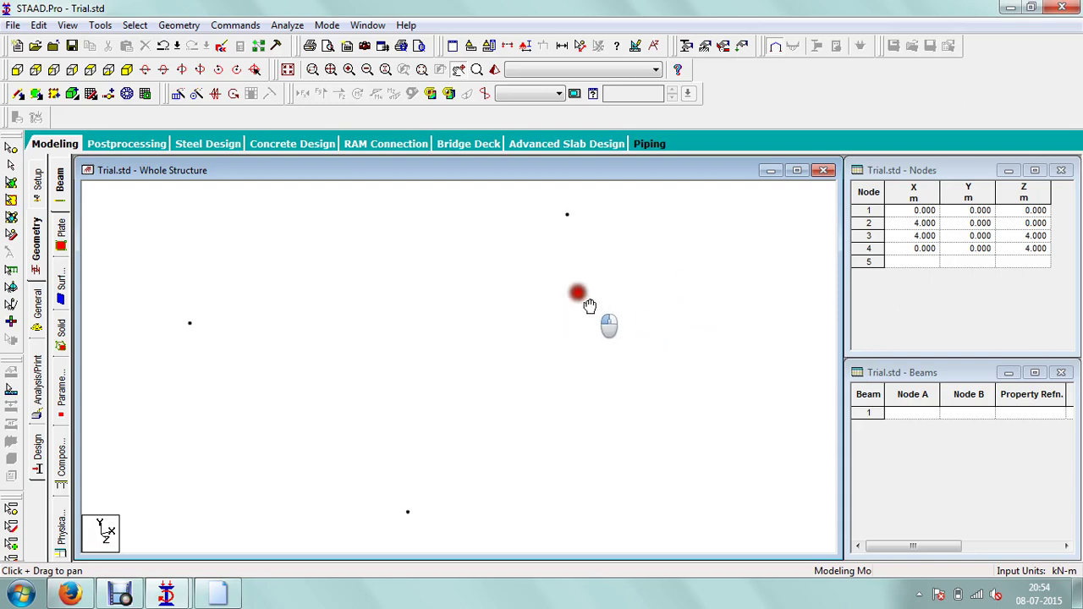
# Step: Re-enter 4 as node 3's X coordinate and check the remaining coordinates of nodes 3 and 4
pyautogui.click(925, 233)
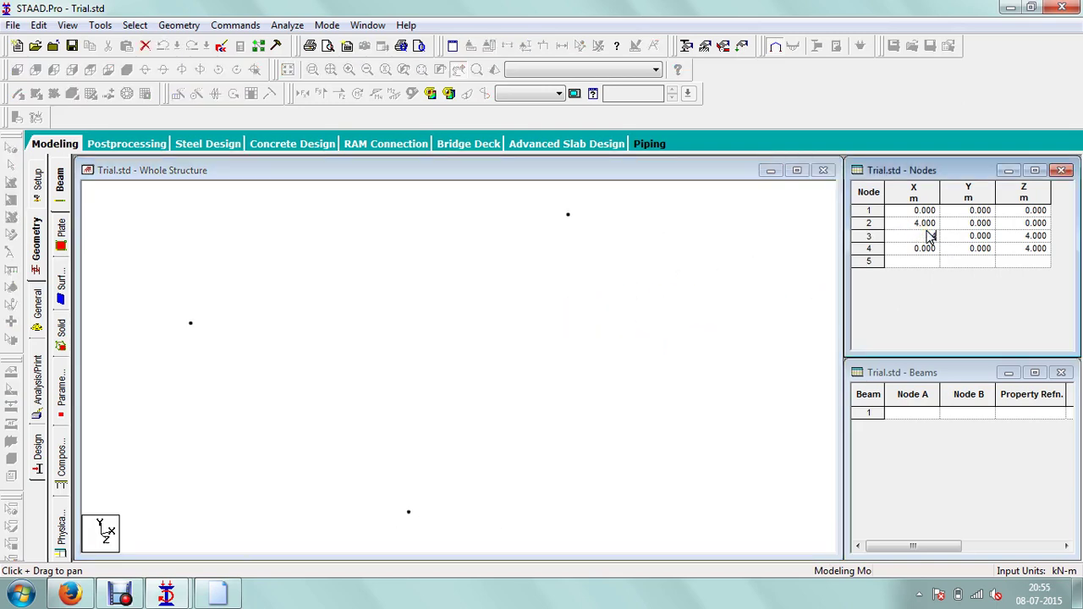
pyautogui.write('4')
pyautogui.click(974, 237)
pyautogui.click(973, 239)
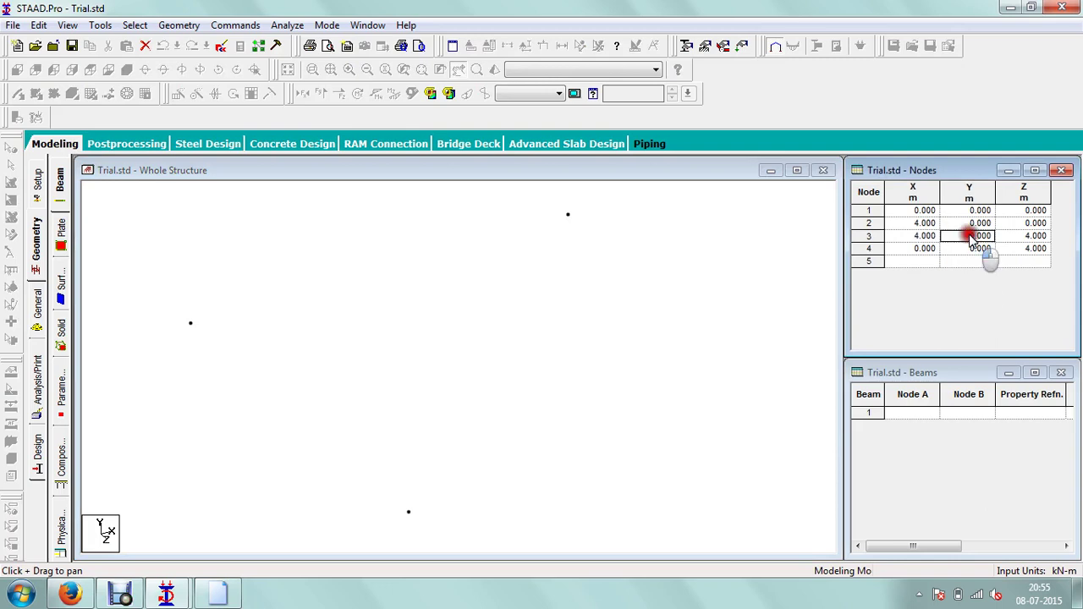
pyautogui.click(1041, 237)
pyautogui.click(728, 336)
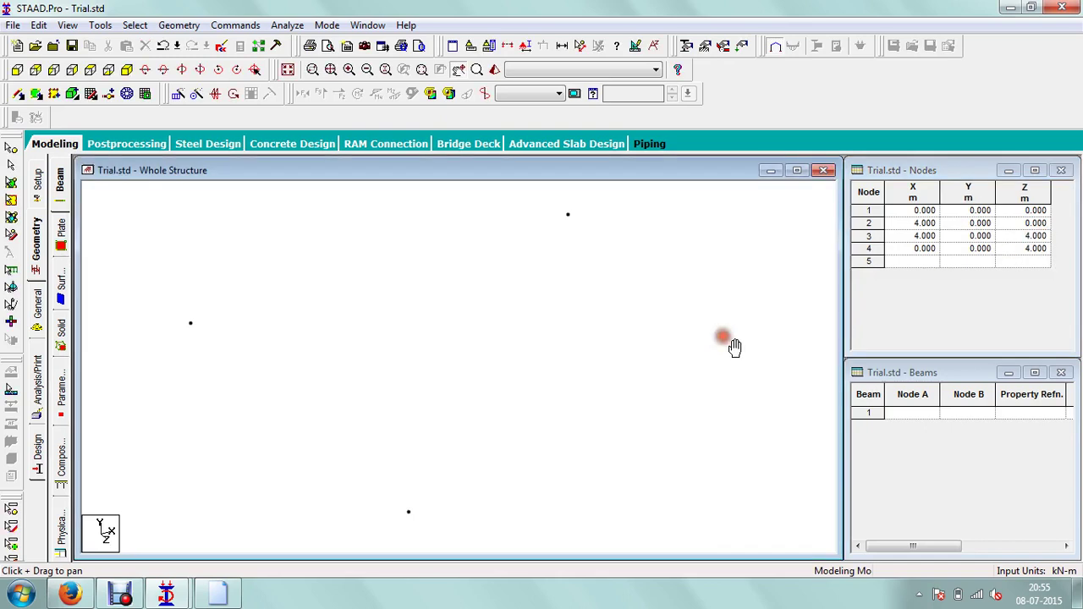
pyautogui.click(1030, 237)
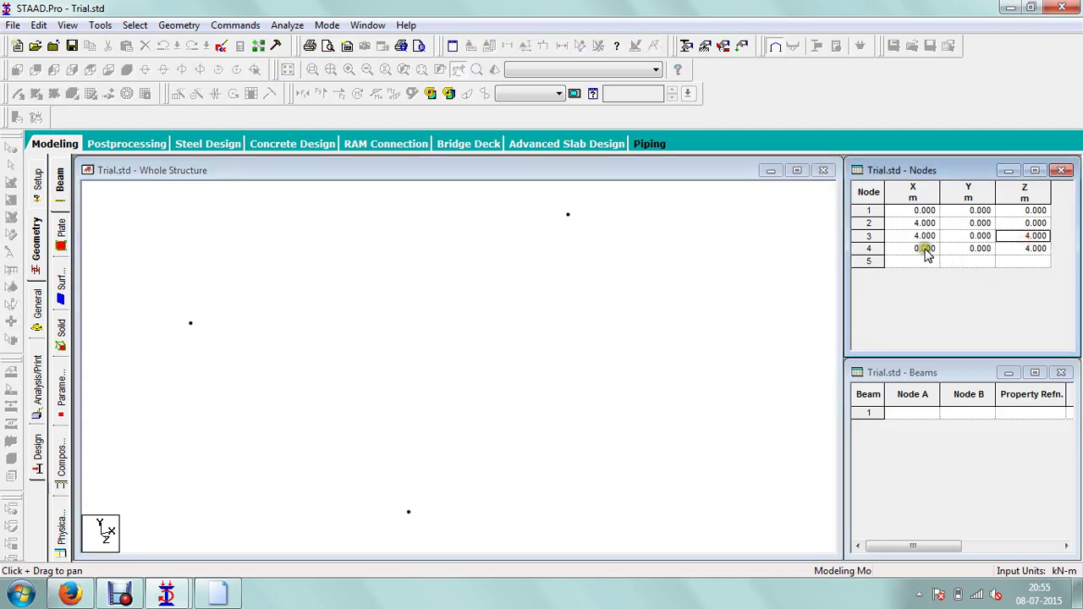
pyautogui.click(926, 248)
pyautogui.click(965, 248)
pyautogui.click(1031, 248)
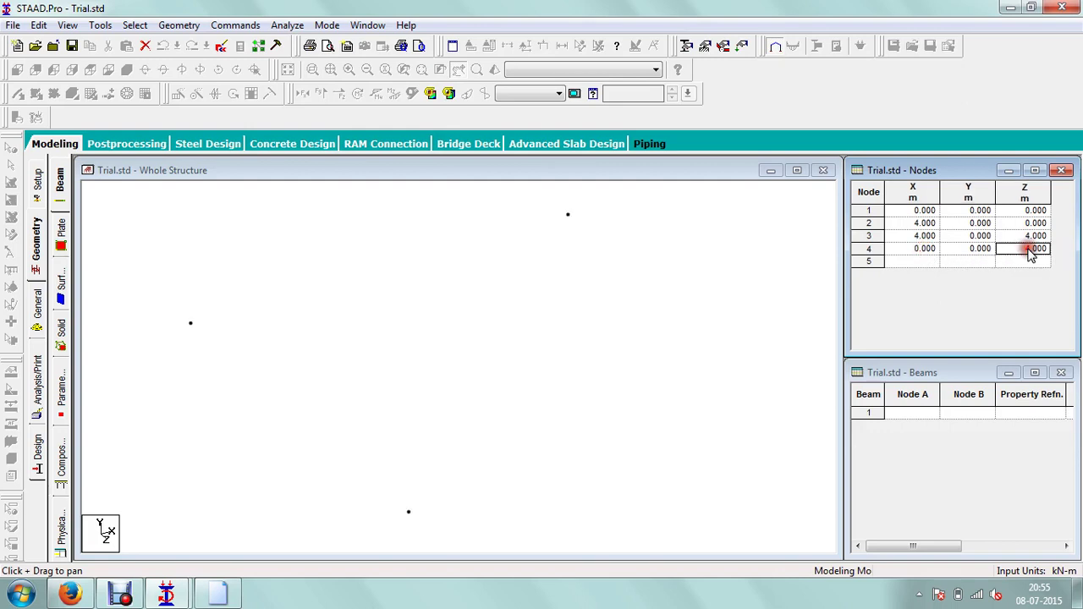
pyautogui.click(947, 296)
pyautogui.click(518, 347)
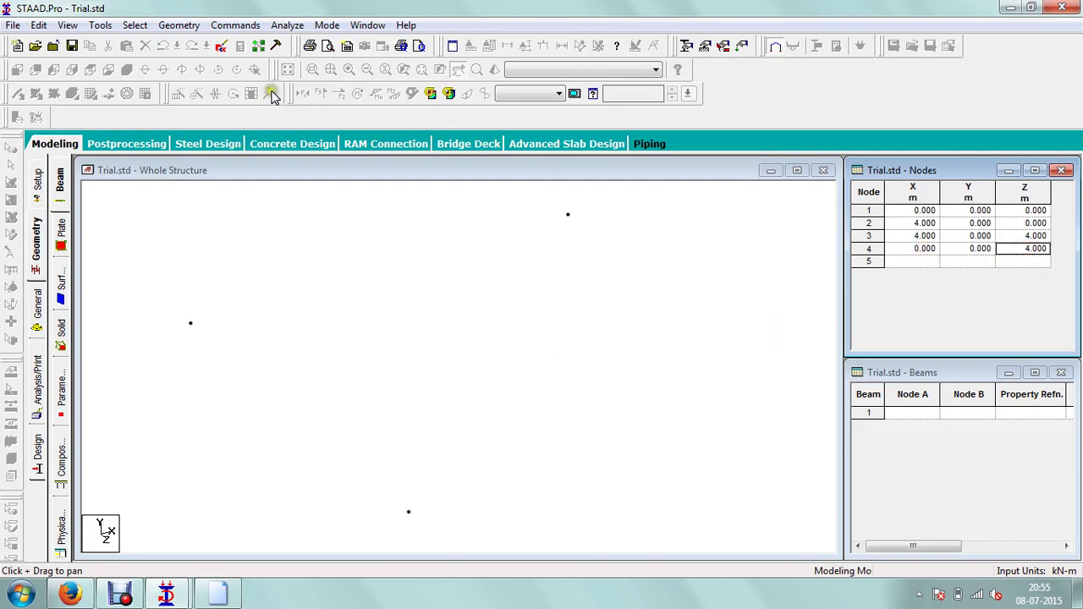
# Step: Fit the whole structure in the view to examine all four nodes
pyautogui.click(288, 181)
pyautogui.click(294, 75)
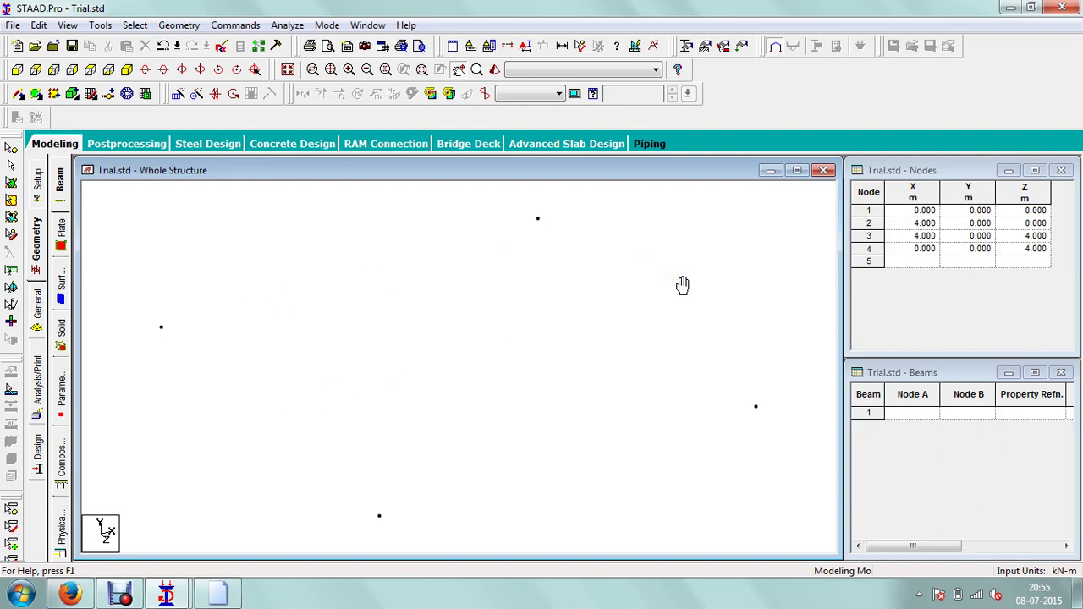
pyautogui.click(629, 269)
pyautogui.moveTo(640, 280)
pyautogui.mouseDown()
pyautogui.moveTo(551, 307)
pyautogui.moveTo(404, 298)
pyautogui.moveTo(266, 355)
pyautogui.moveTo(730, 363)
pyautogui.moveTo(310, 203)
pyautogui.moveTo(142, 264)
pyautogui.mouseUp()
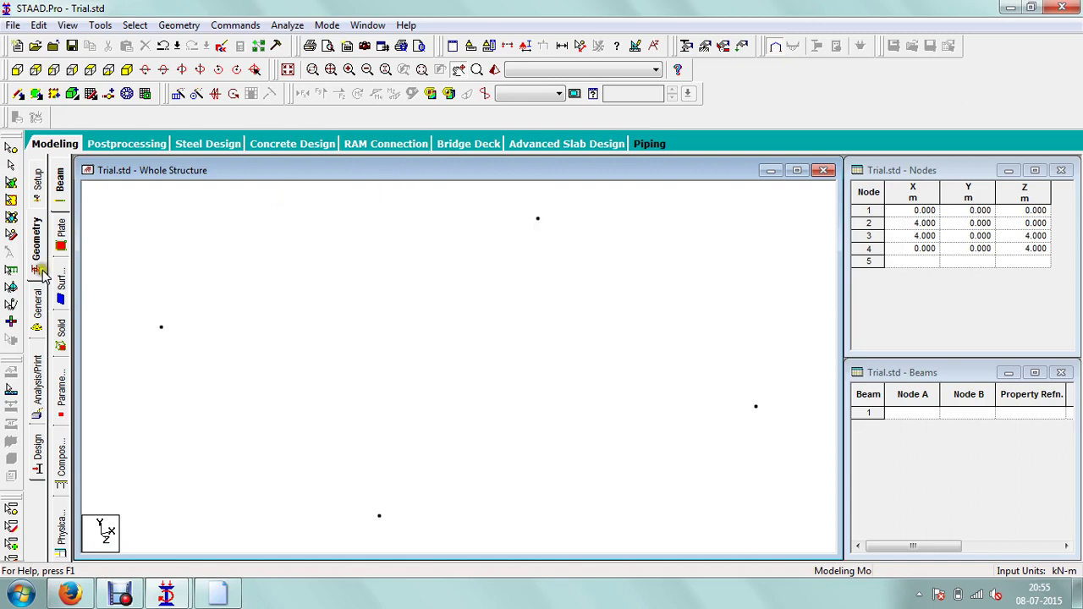
pyautogui.click(36, 96)
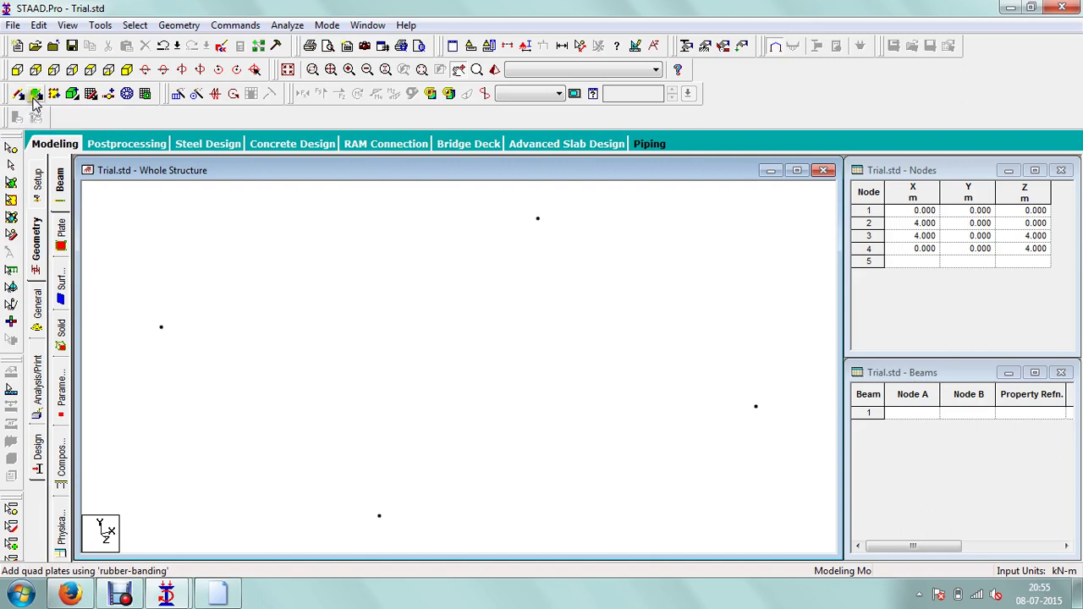
pyautogui.click(35, 95)
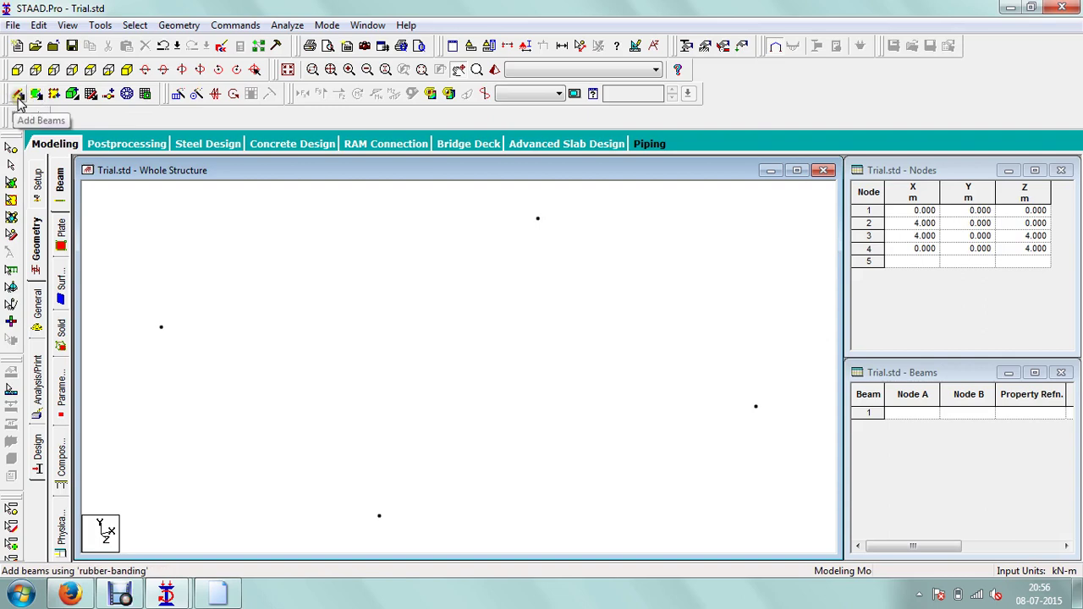
# Step: Add beams between nodes 1–2, 2–3, 1–4 and 4–3 to close the square base
pyautogui.click(18, 95)
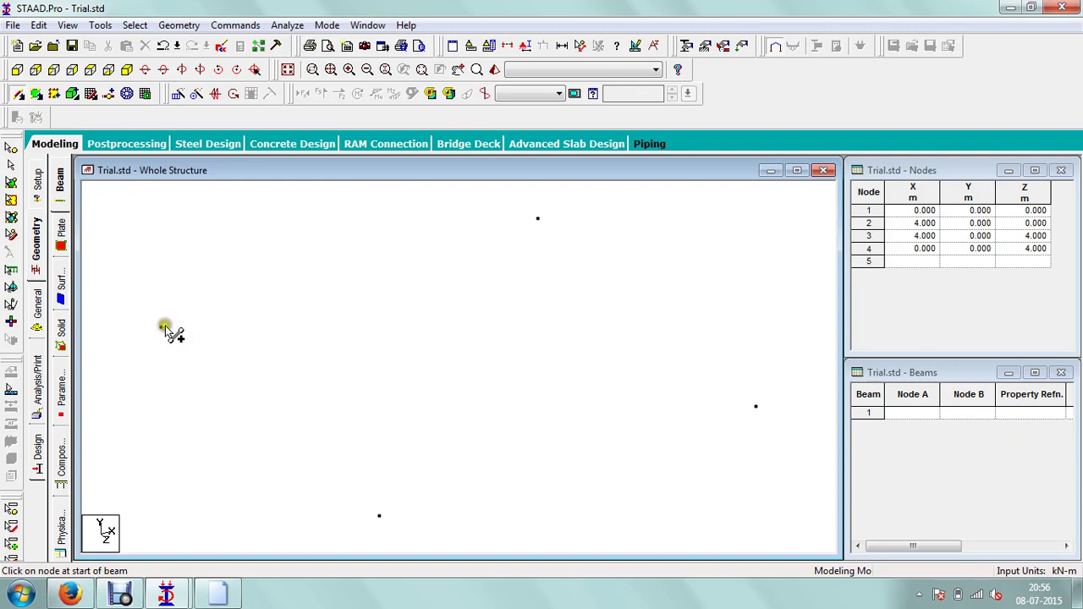
pyautogui.moveTo(162, 327); pyautogui.dragTo(755, 407)
pyautogui.click(540, 220)
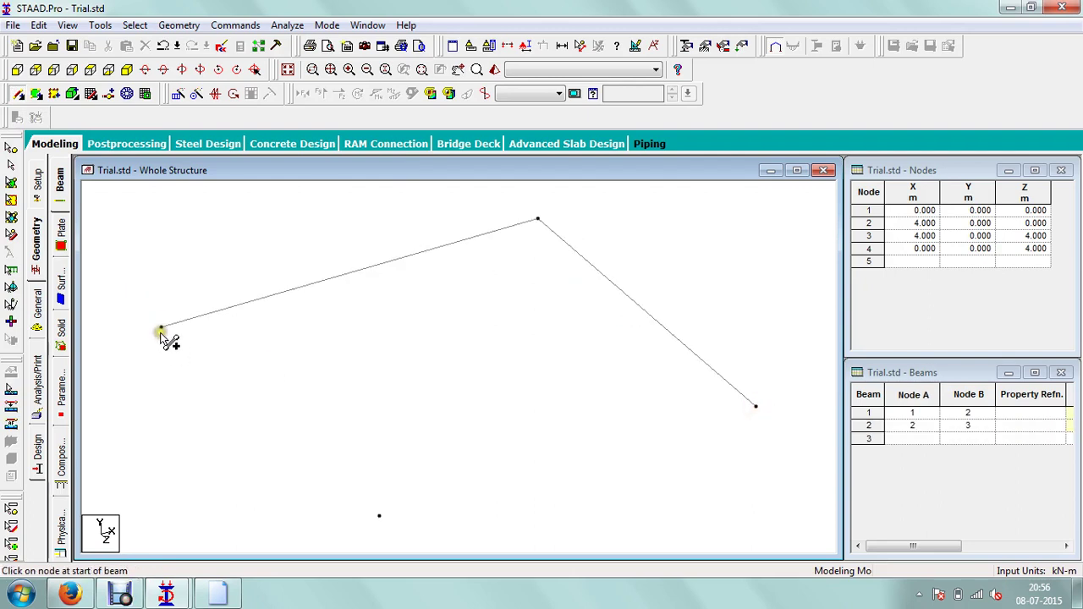
pyautogui.moveTo(163, 329); pyautogui.dragTo(756, 408)
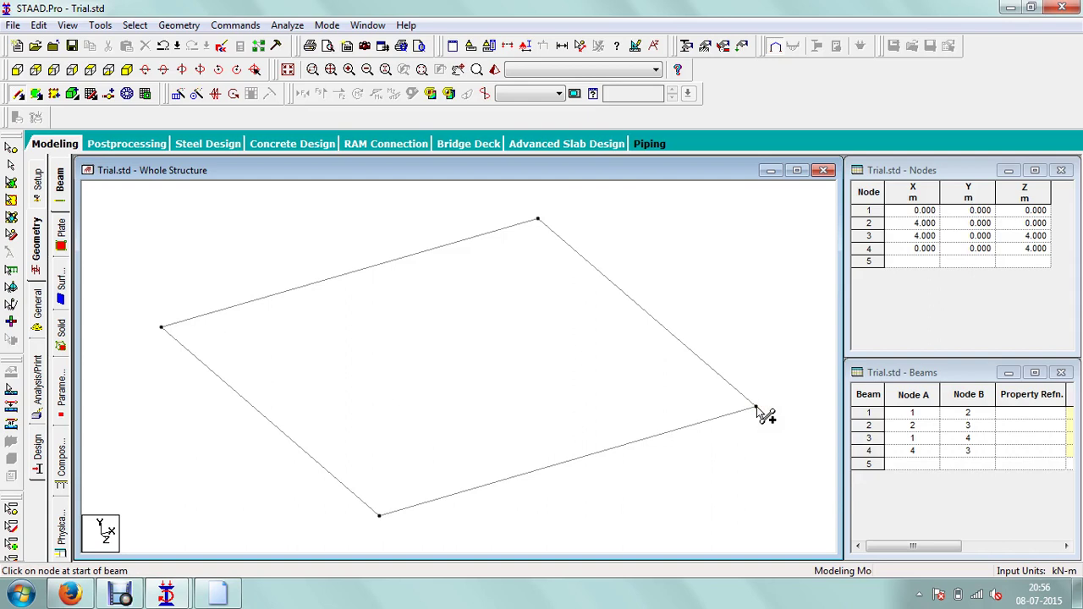
# Step: Select the corner node at the origin using the Nodes Cursor
pyautogui.click(34, 255)
pyautogui.click(11, 150)
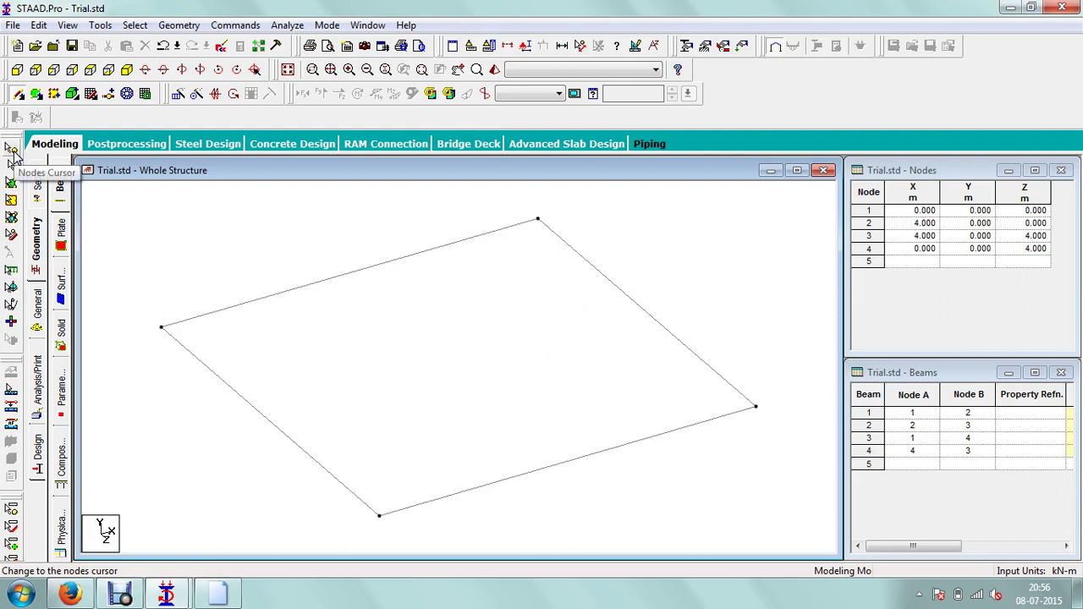
pyautogui.click(11, 151)
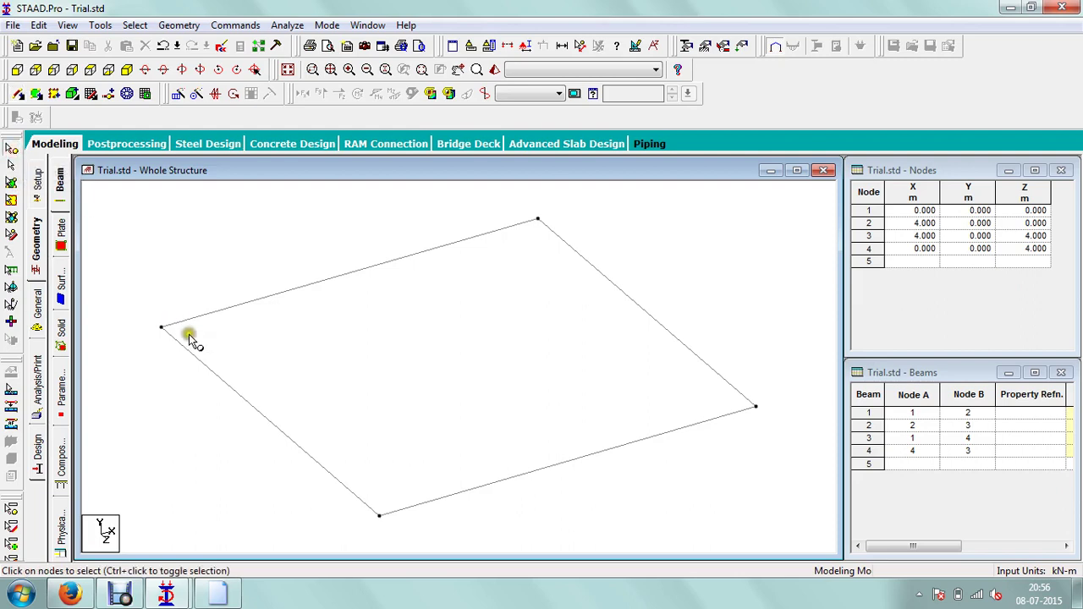
pyautogui.moveTo(194, 292); pyautogui.dragTo(107, 375)
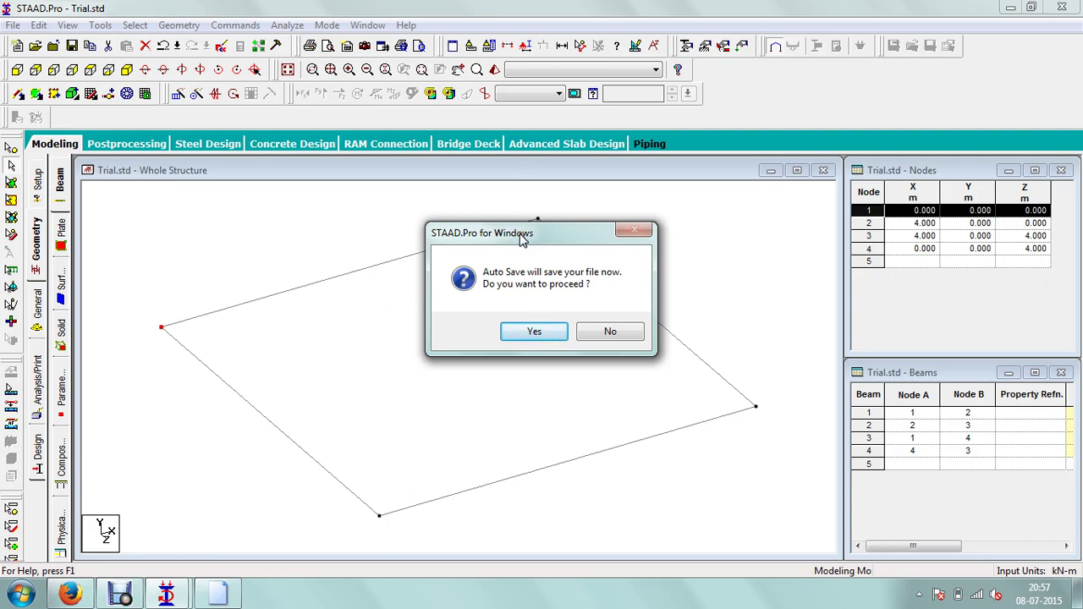
# Step: Accept the Auto Save request and save the modified structure to the current file
pyautogui.click(532, 330)
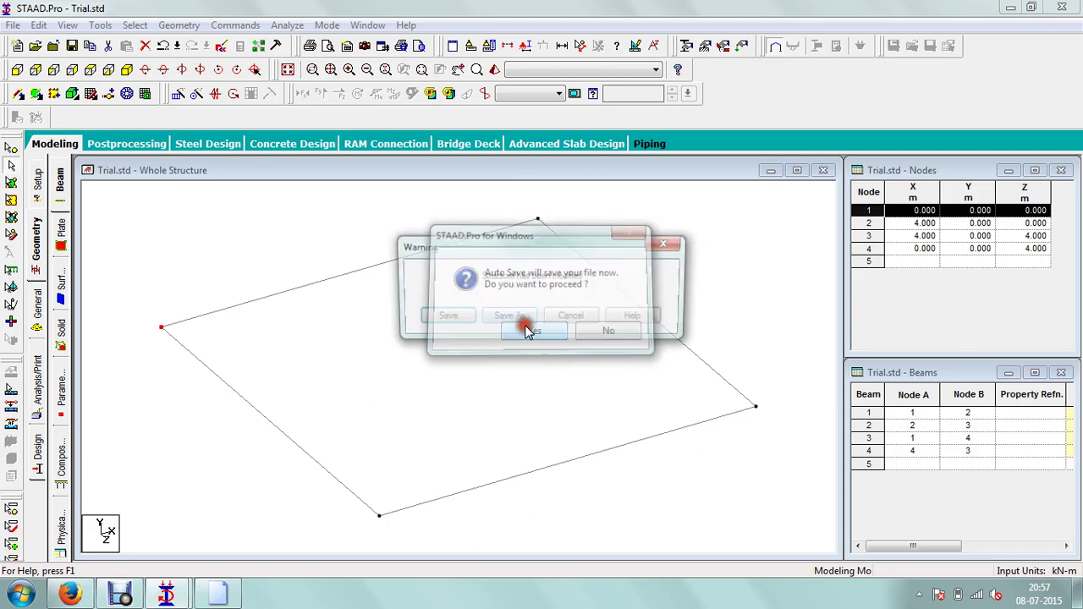
pyautogui.click(456, 328)
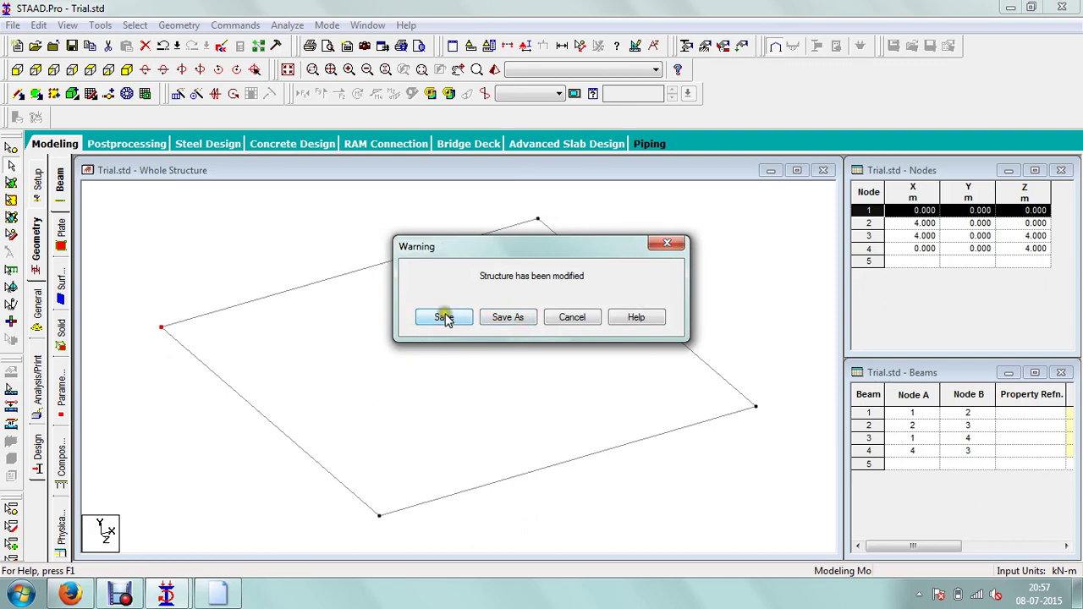
pyautogui.click(444, 318)
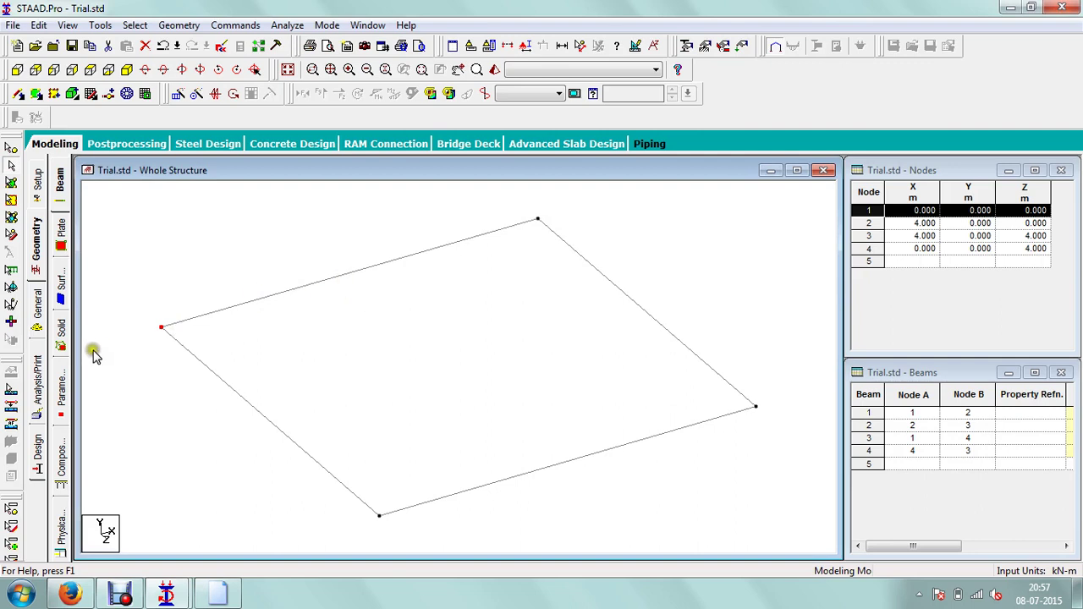
# Step: Select individual beams of the square base one after another, including beams 2 and 4, and clear the selection
pyautogui.click(13, 182)
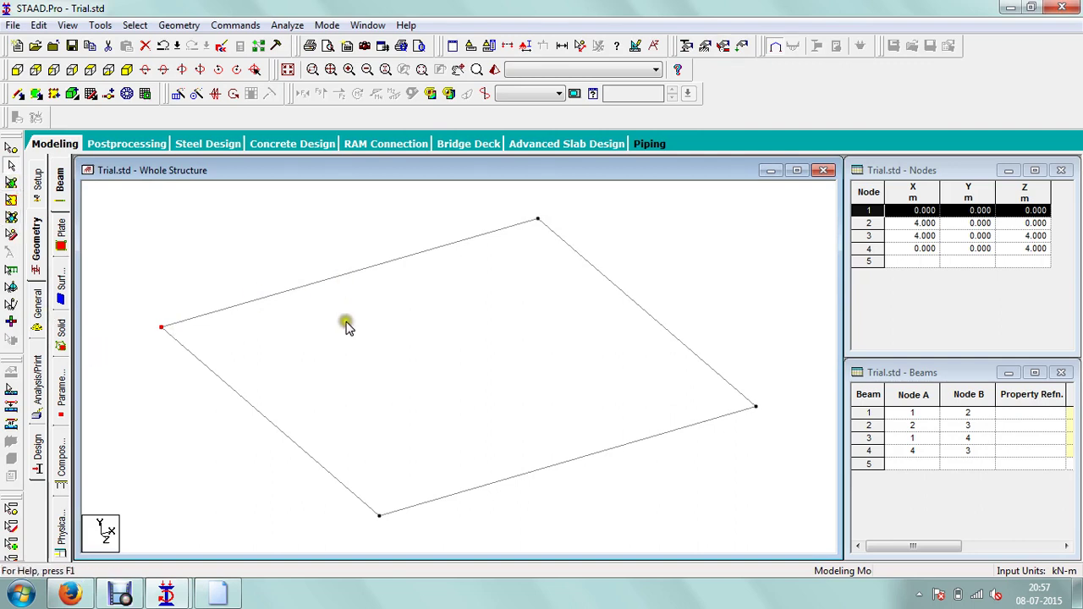
pyautogui.click(279, 293)
pyautogui.click(633, 295)
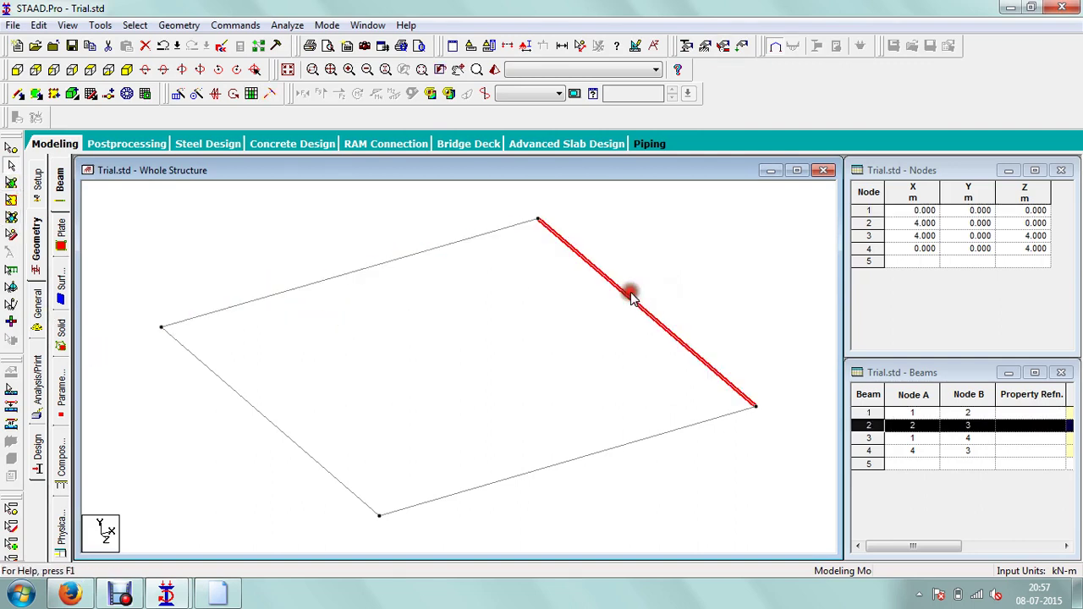
pyautogui.click(617, 451)
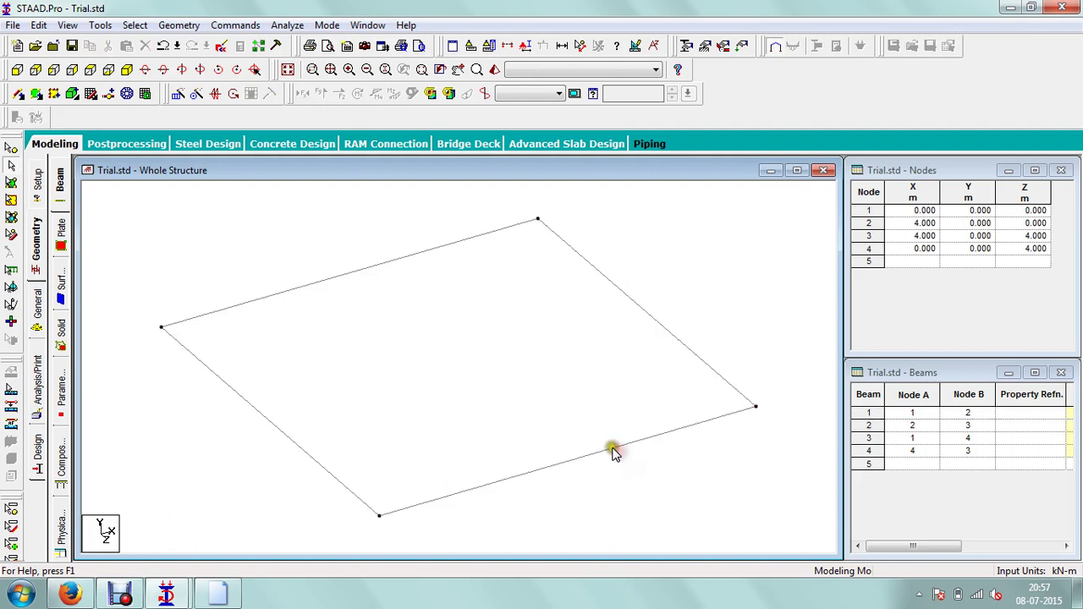
pyautogui.click(611, 449)
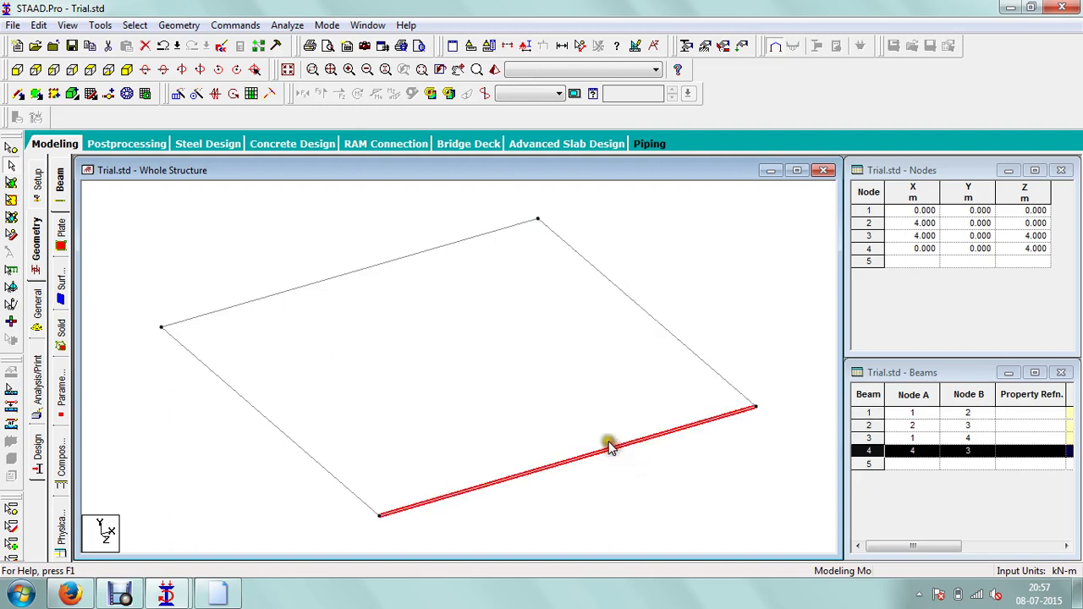
pyautogui.click(679, 286)
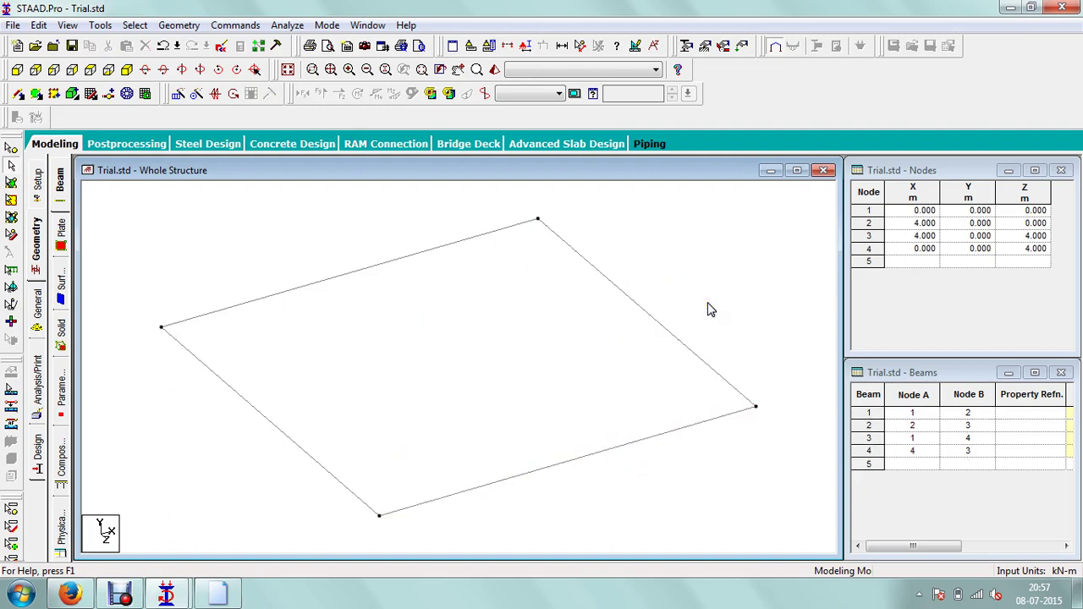
# Step: Select all four beams of the square base together with a selection window
pyautogui.click(709, 309)
pyautogui.click(287, 70)
pyautogui.moveTo(721, 241); pyautogui.dragTo(227, 488)
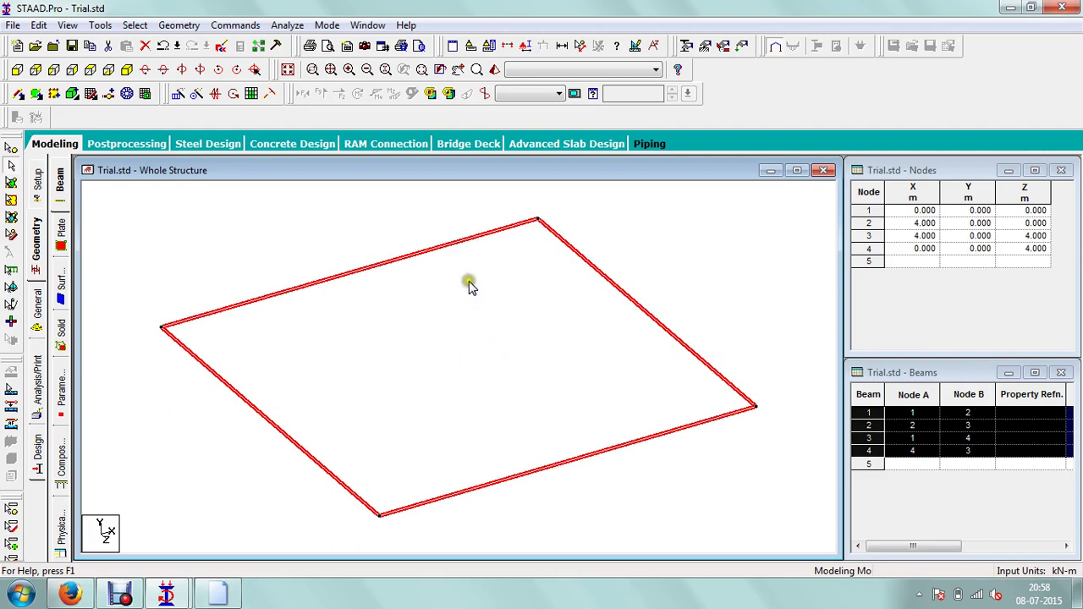
pyautogui.click(325, 214)
pyautogui.click(210, 132)
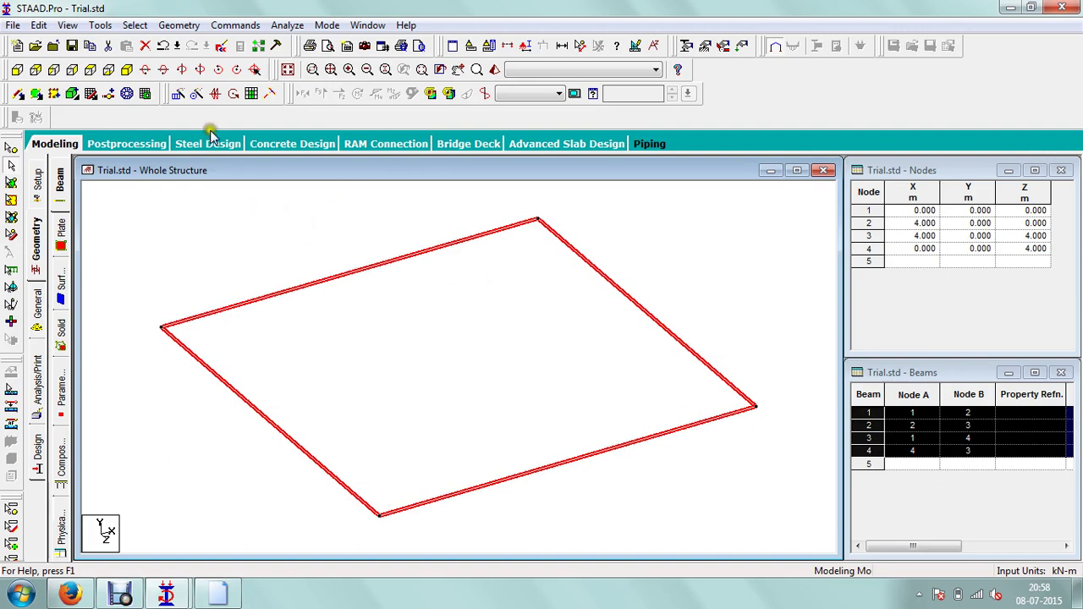
# Step: Start a 3D Repeat of the selected base beams and set its global direction to Y
pyautogui.click(178, 100)
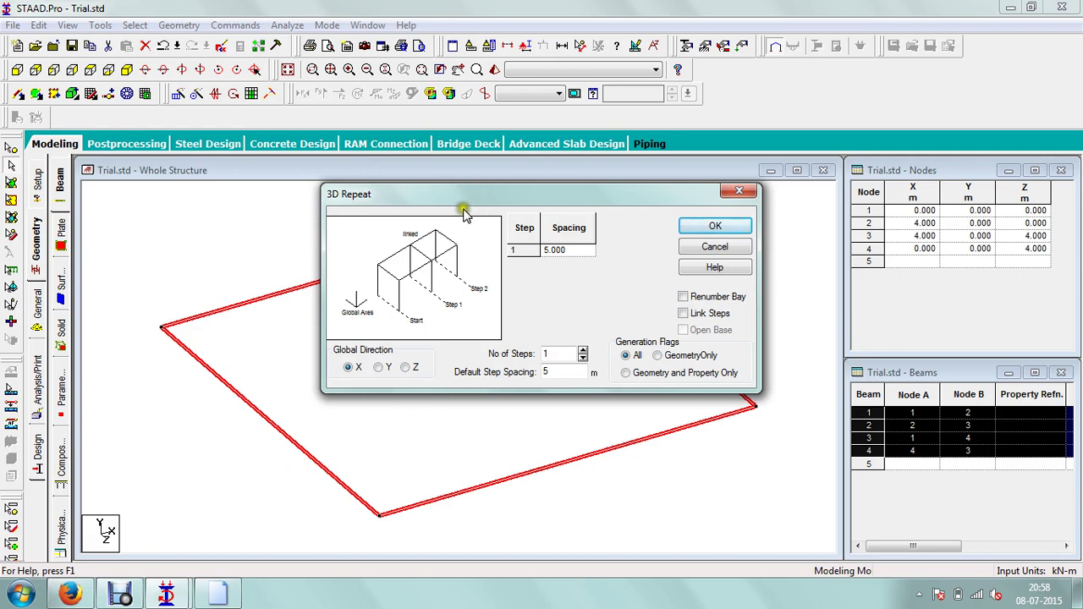
pyautogui.click(444, 366)
pyautogui.click(444, 369)
pyautogui.click(443, 371)
pyautogui.click(102, 519)
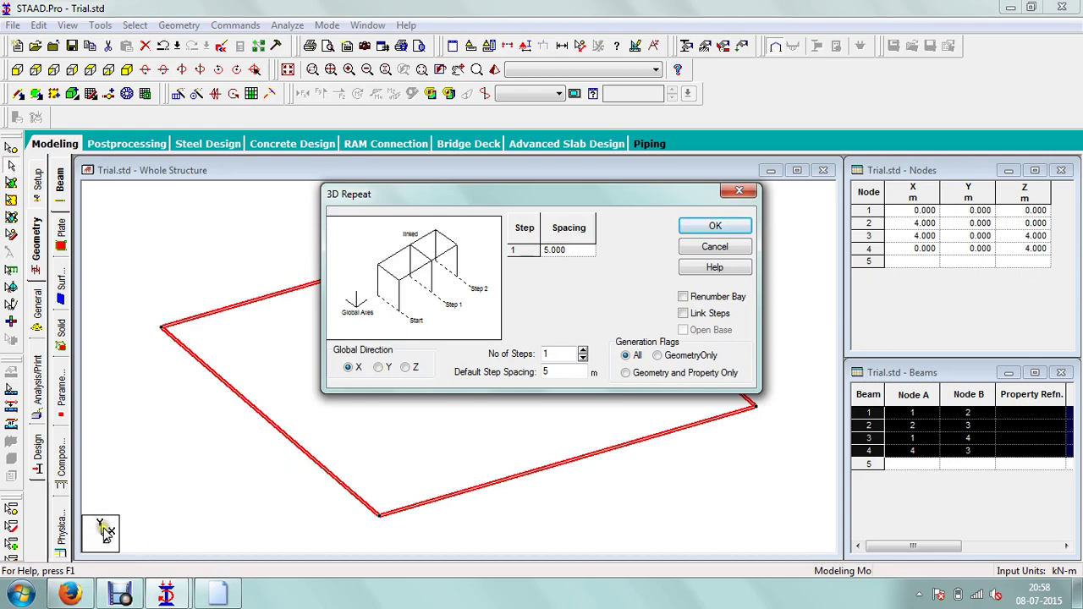
pyautogui.click(273, 441)
pyautogui.click(377, 367)
pyautogui.click(617, 287)
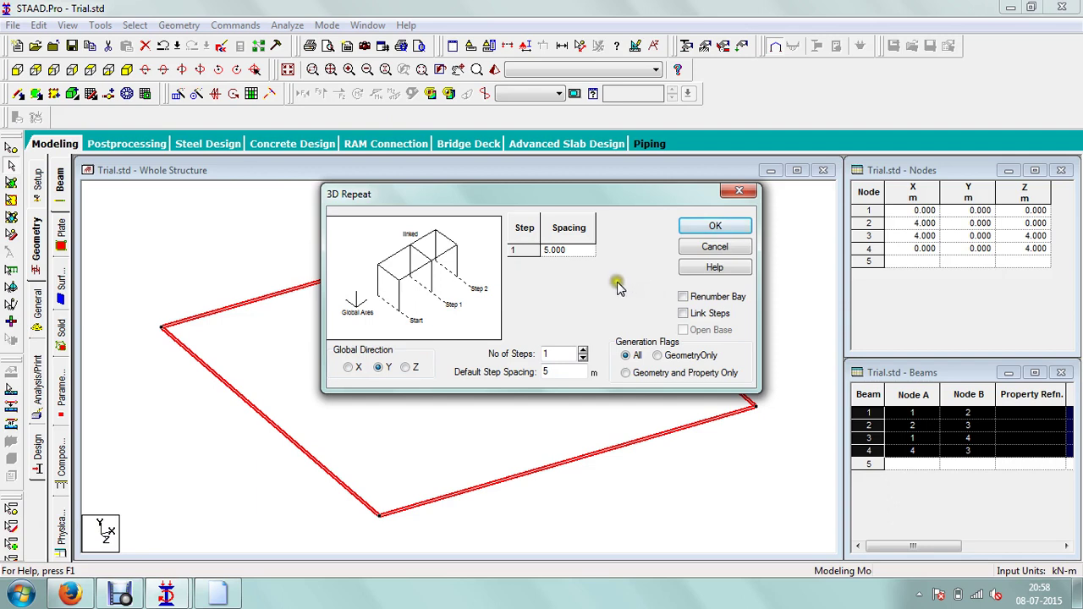
# Step: Set the default step spacing of the 3D Repeat to 3 m
pyautogui.click(569, 253)
pyautogui.click(574, 315)
pyautogui.click(581, 303)
pyautogui.click(581, 303)
pyautogui.click(564, 347)
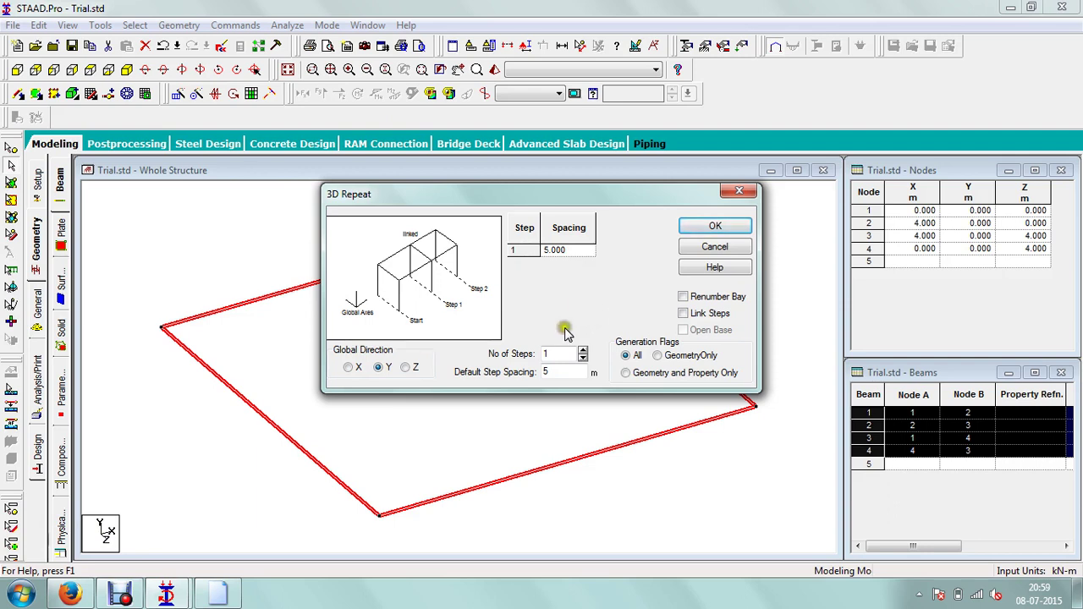
pyautogui.click(558, 370)
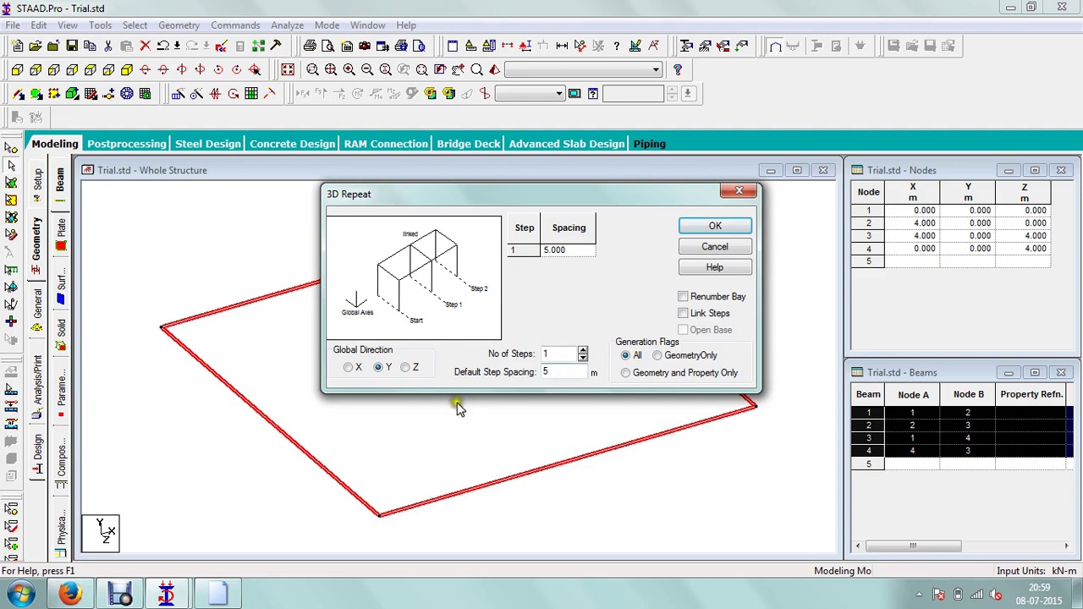
pyautogui.click(105, 537)
pyautogui.click(561, 372)
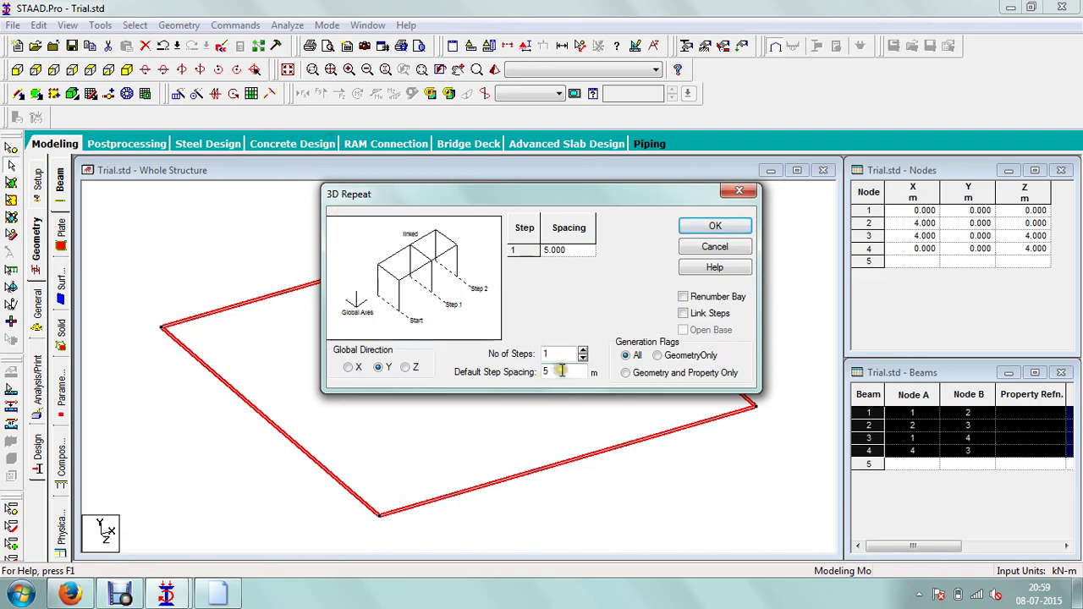
pyautogui.moveTo(562, 372); pyautogui.dragTo(513, 369)
pyautogui.click(586, 301)
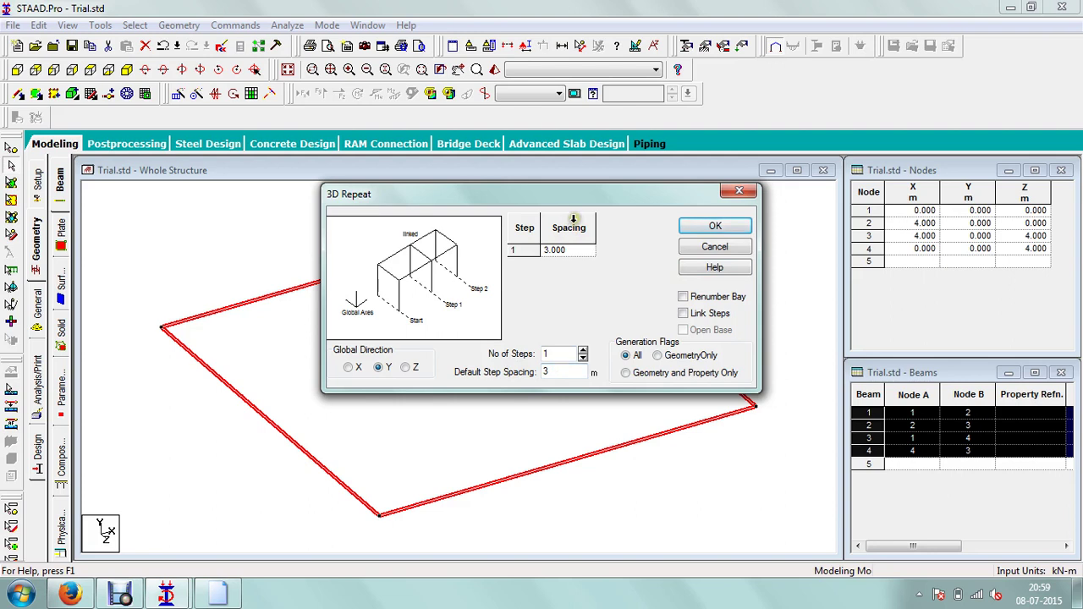
# Step: Set the number of steps to 2, enable Link Steps and generate the repeated frame
pyautogui.click(583, 350)
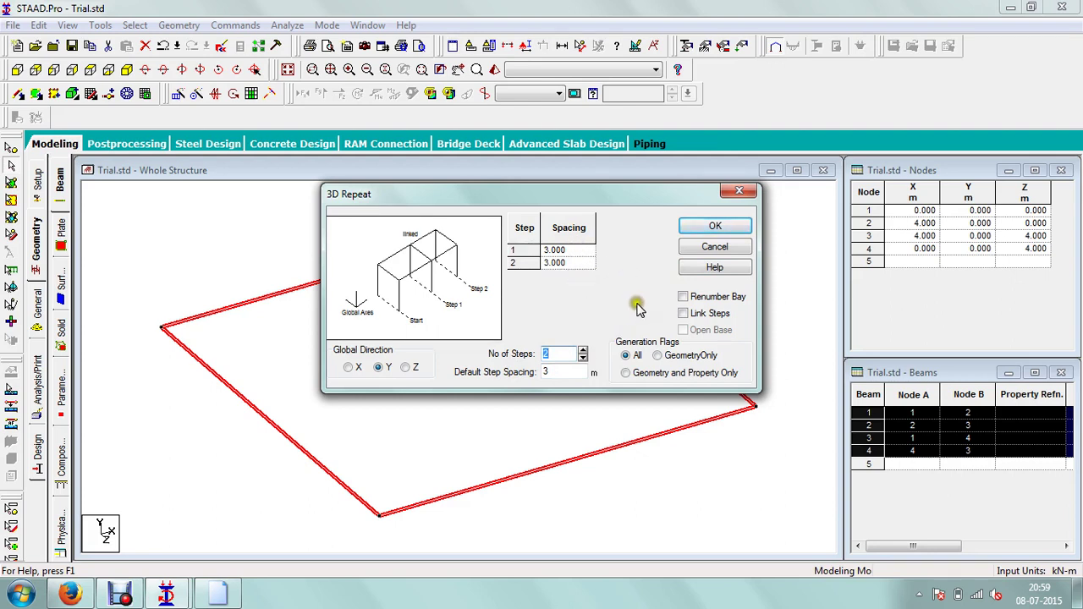
pyautogui.click(682, 312)
pyautogui.click(684, 314)
pyautogui.click(683, 314)
pyautogui.click(715, 226)
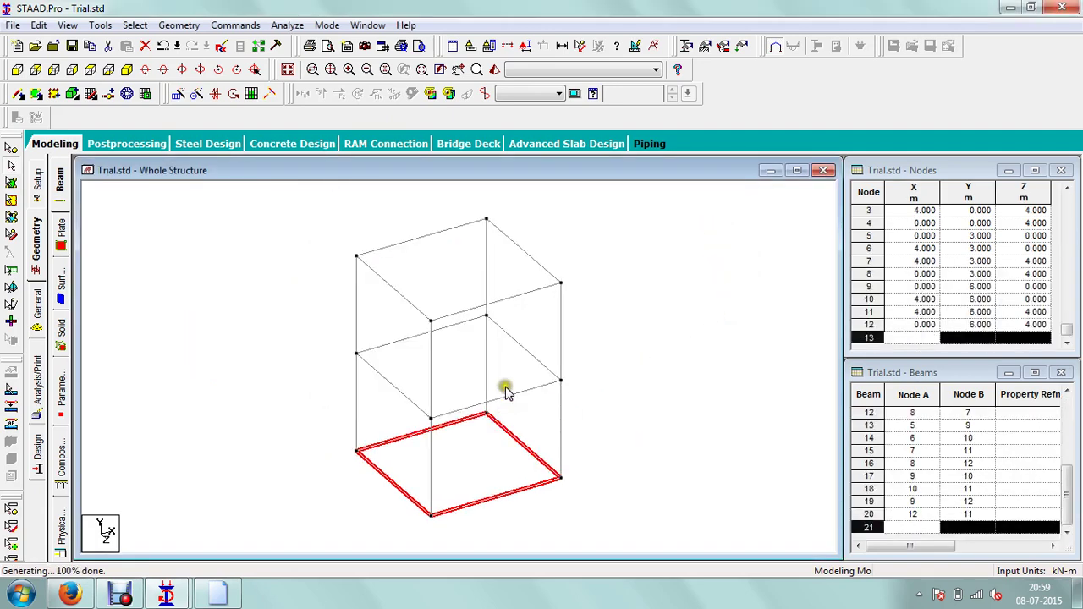
# Step: Select individual columns and floor beams of the generated two-storey frame to examine its members
pyautogui.click(561, 330)
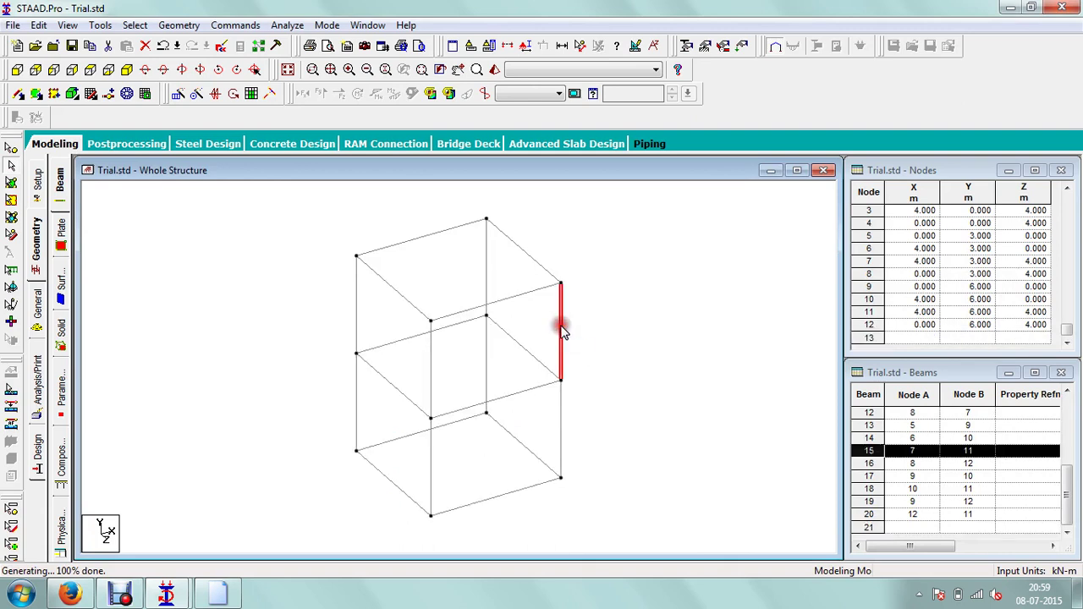
pyautogui.click(562, 443)
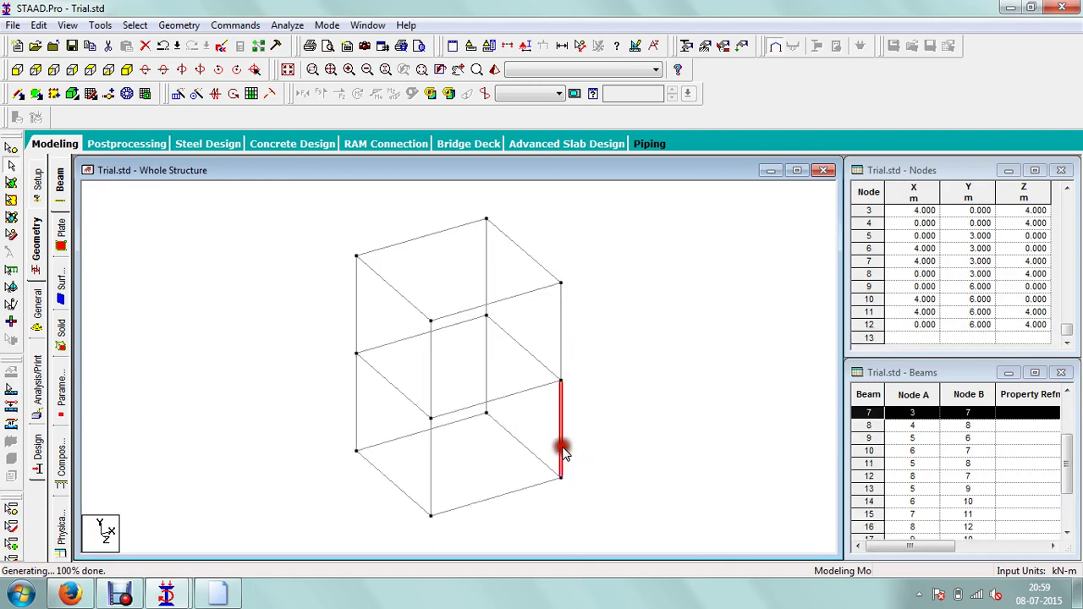
pyautogui.click(560, 360)
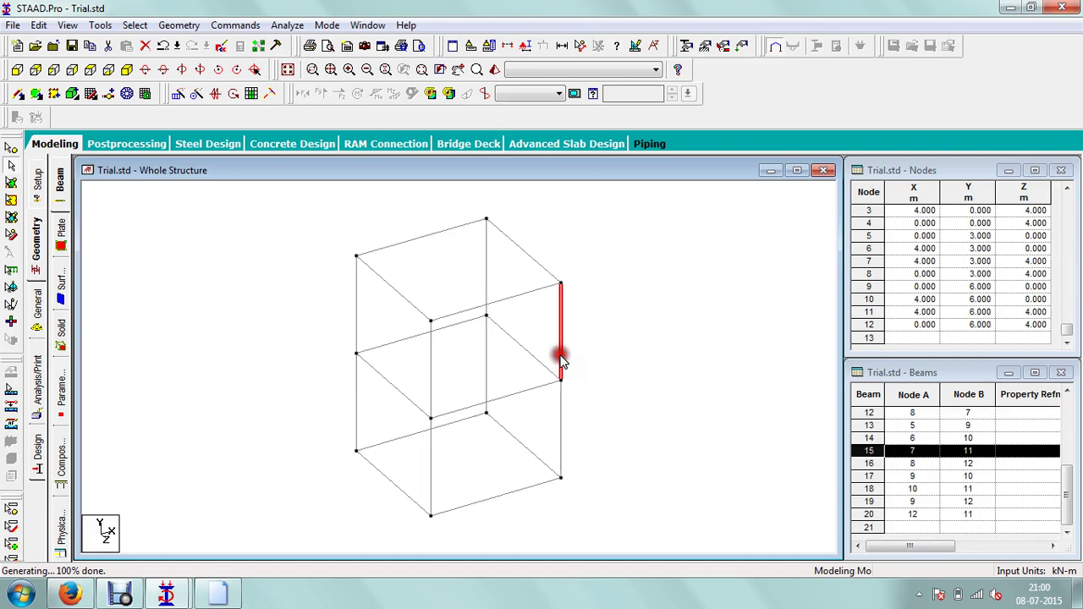
pyautogui.click(559, 423)
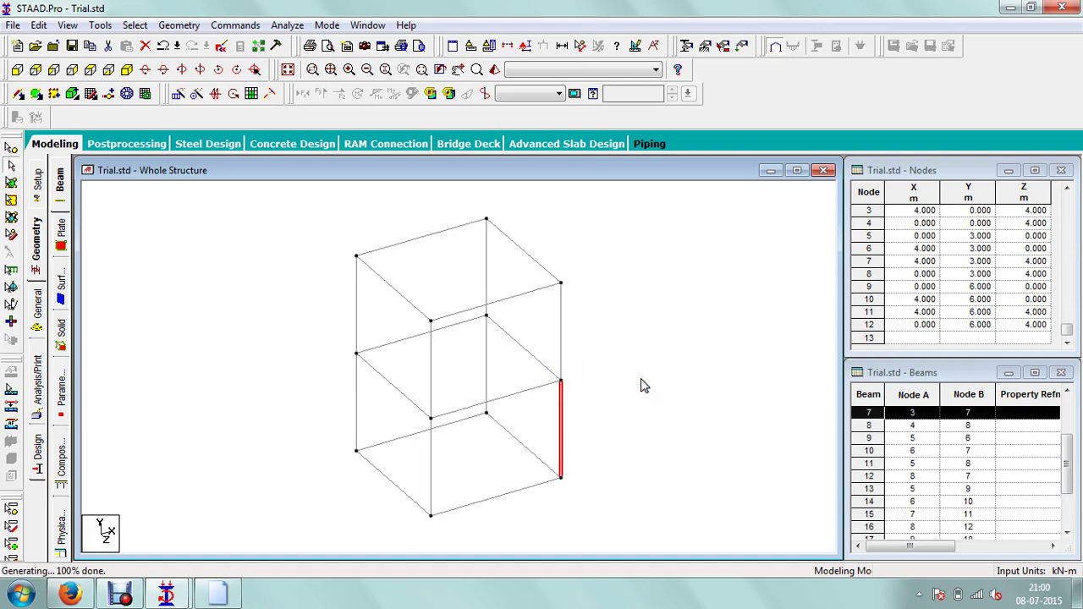
pyautogui.click(650, 206)
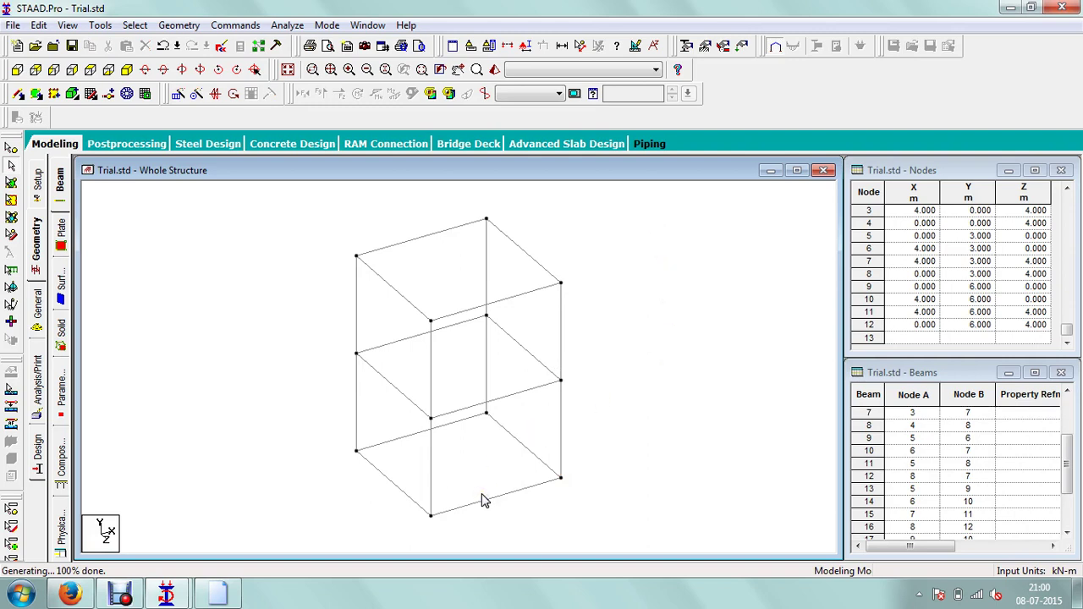
pyautogui.click(394, 387)
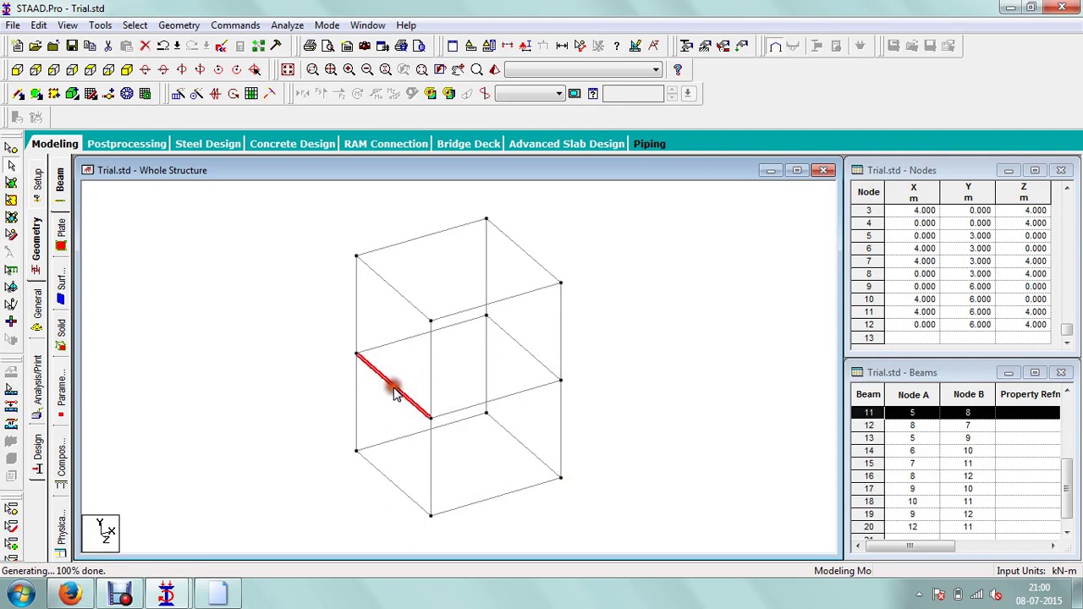
pyautogui.click(395, 292)
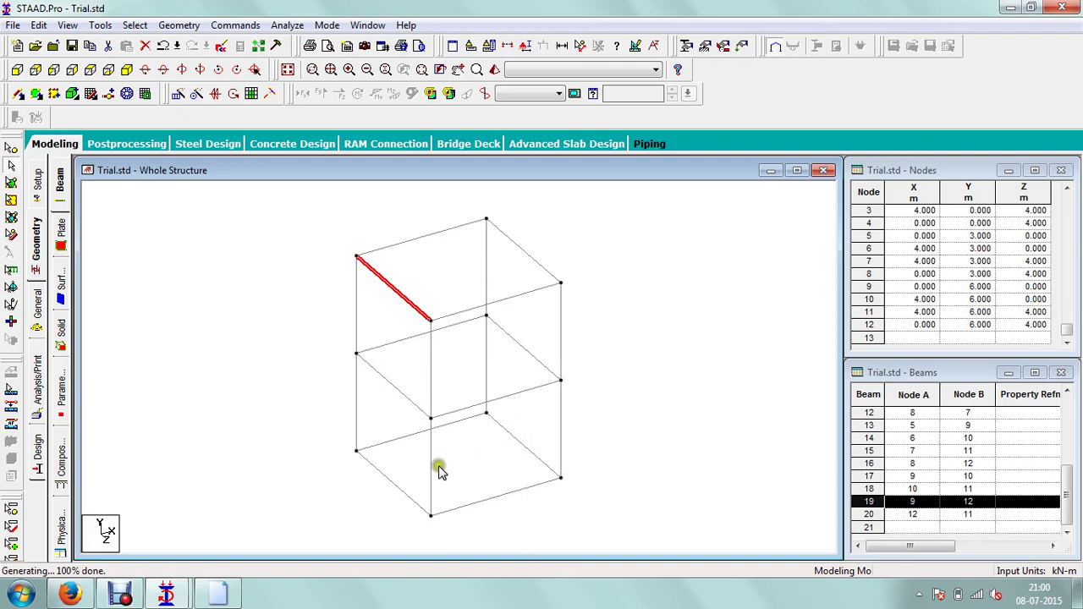
# Step: Select the four base-level beams and delete them, confirming the deletion
pyautogui.click(504, 499)
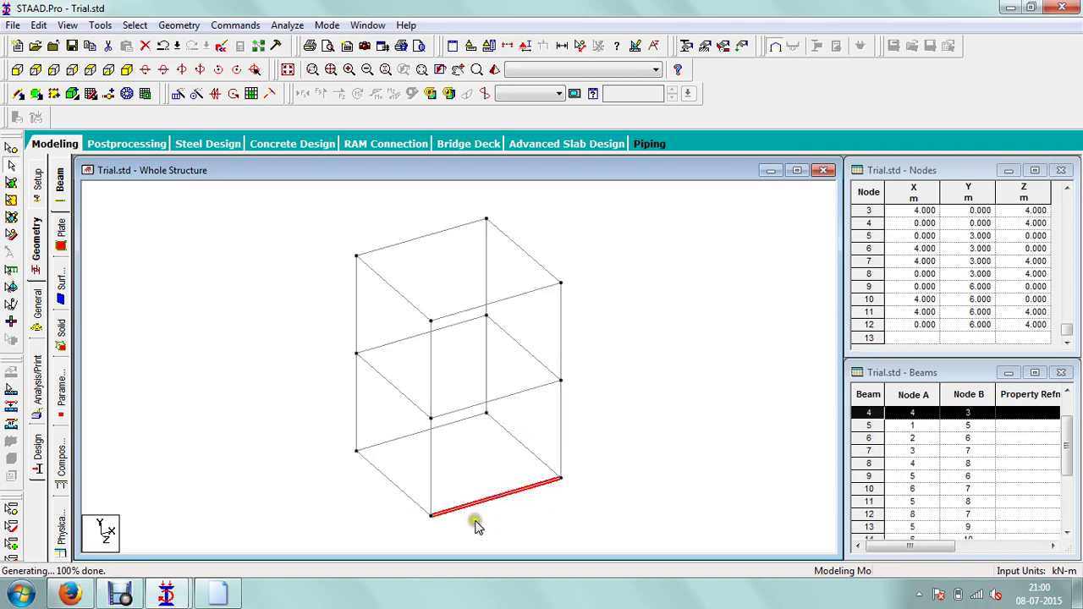
pyautogui.keyDown('ctrl'); pyautogui.click(534, 456); pyautogui.keyUp('ctrl')
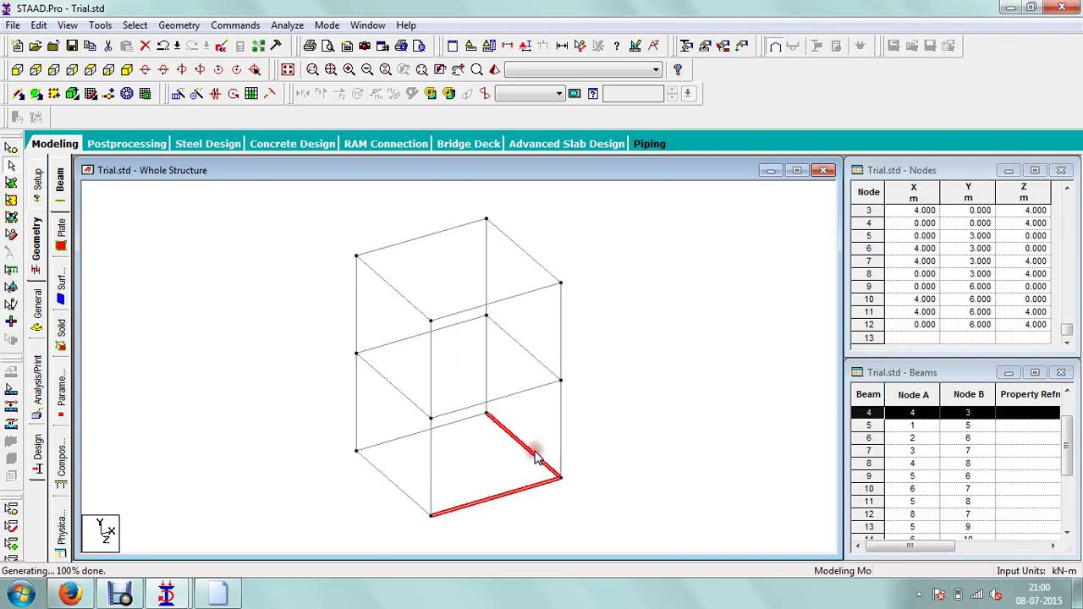
pyautogui.keyDown('ctrl'); pyautogui.click(403, 438); pyautogui.keyUp('ctrl')
pyautogui.keyDown('ctrl'); pyautogui.click(390, 481); pyautogui.keyUp('ctrl')
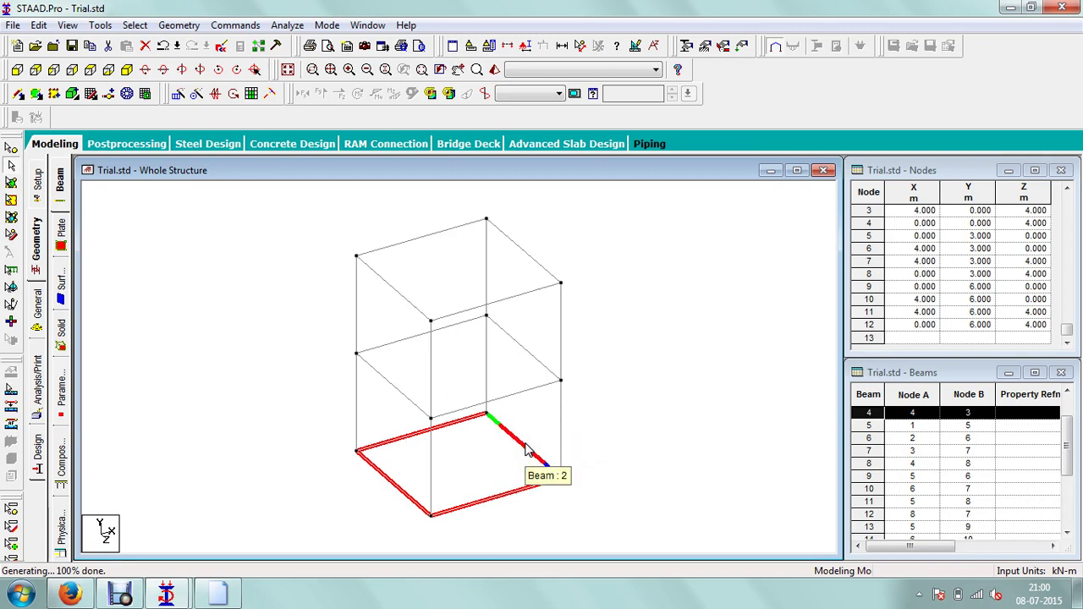
pyautogui.press('Delete')
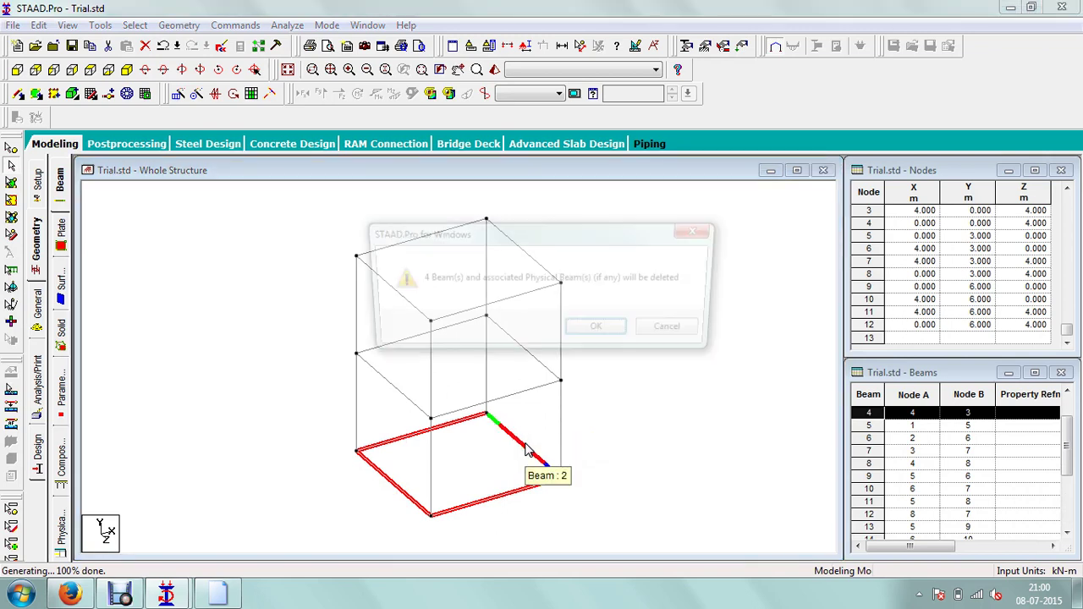
pyautogui.press('Return')
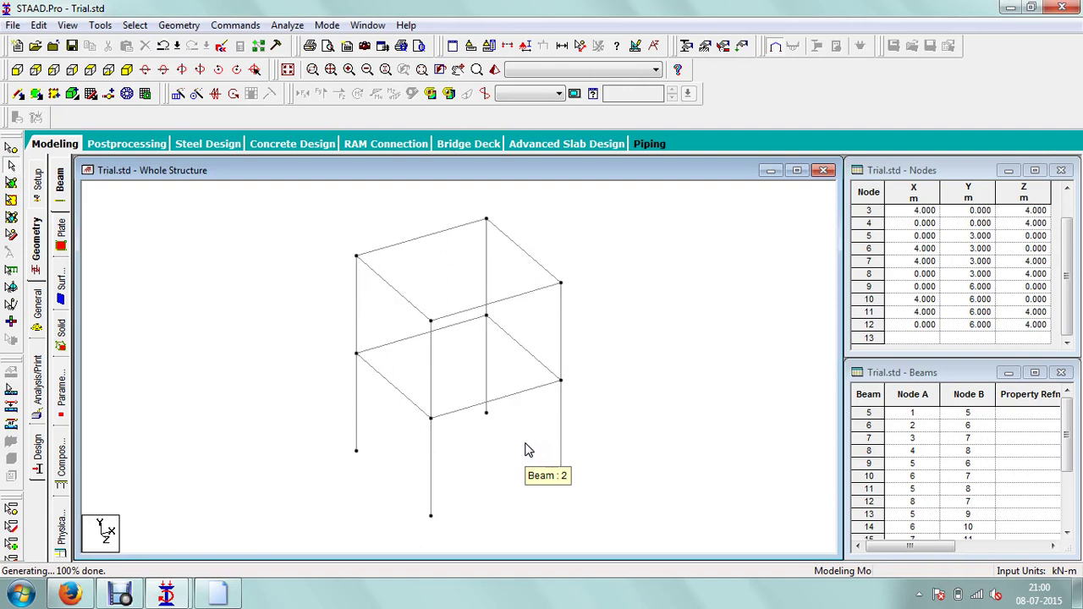